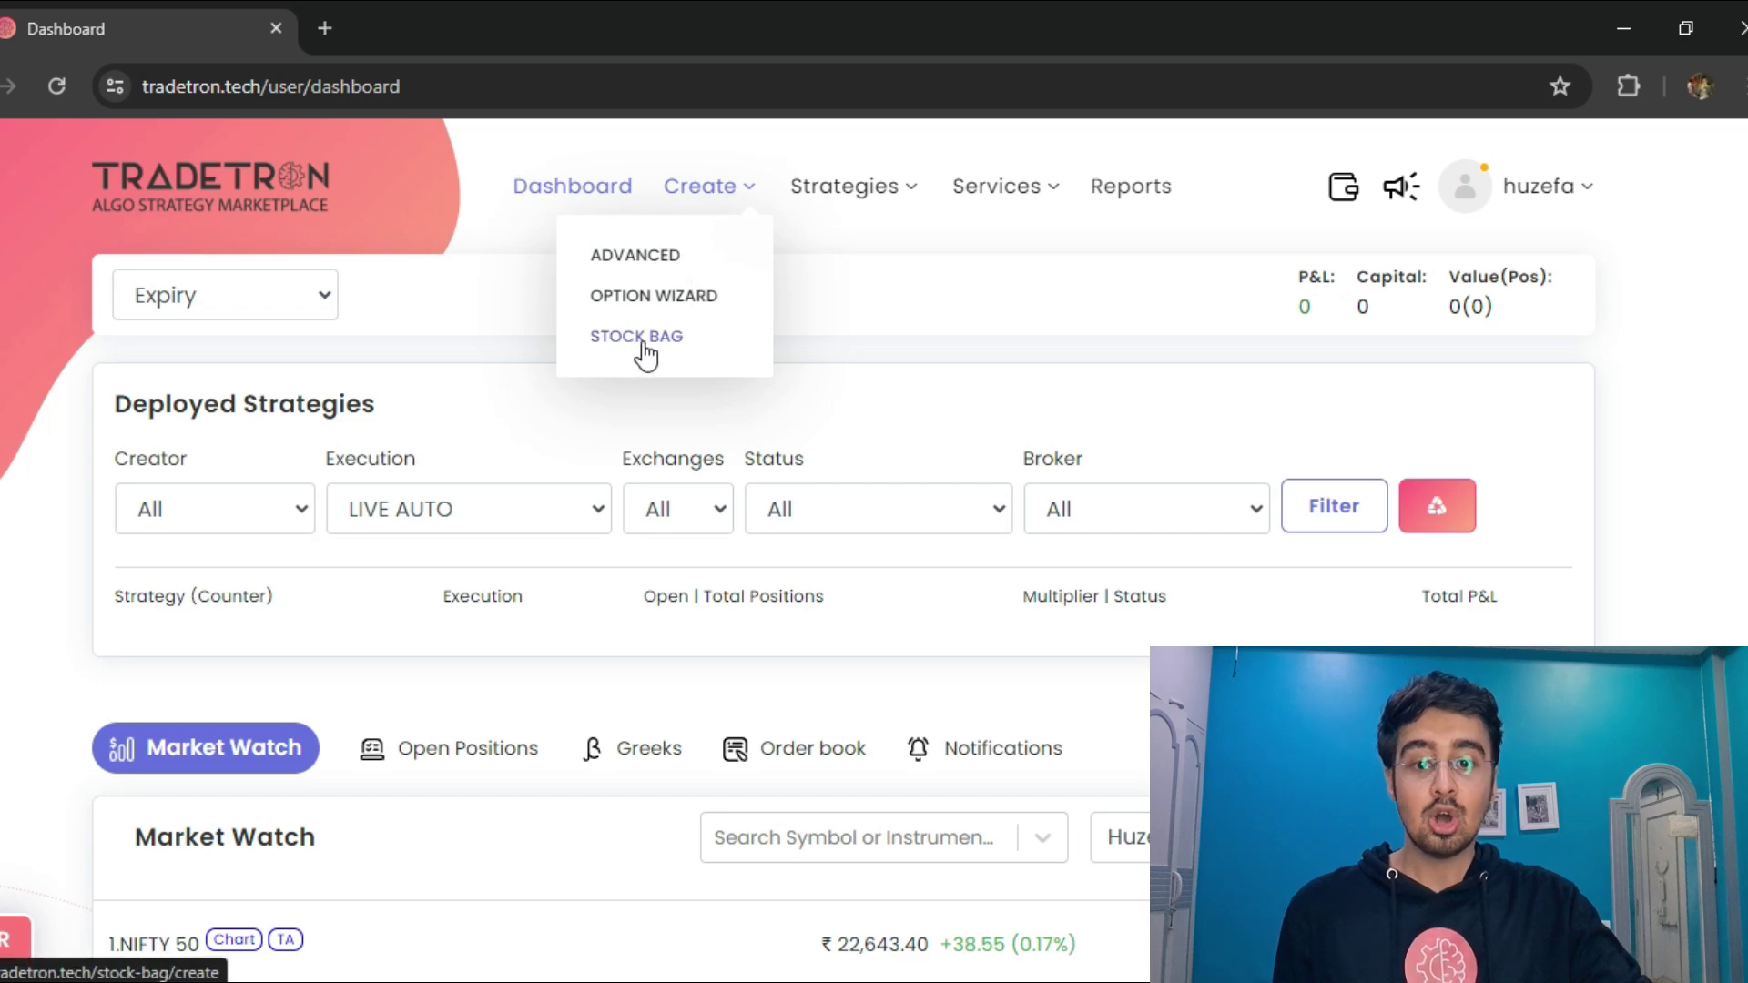
Start a new stock bag, glance at existing bags, and name it 'MY FISRT STOCKBAG'
left_click(640, 341)
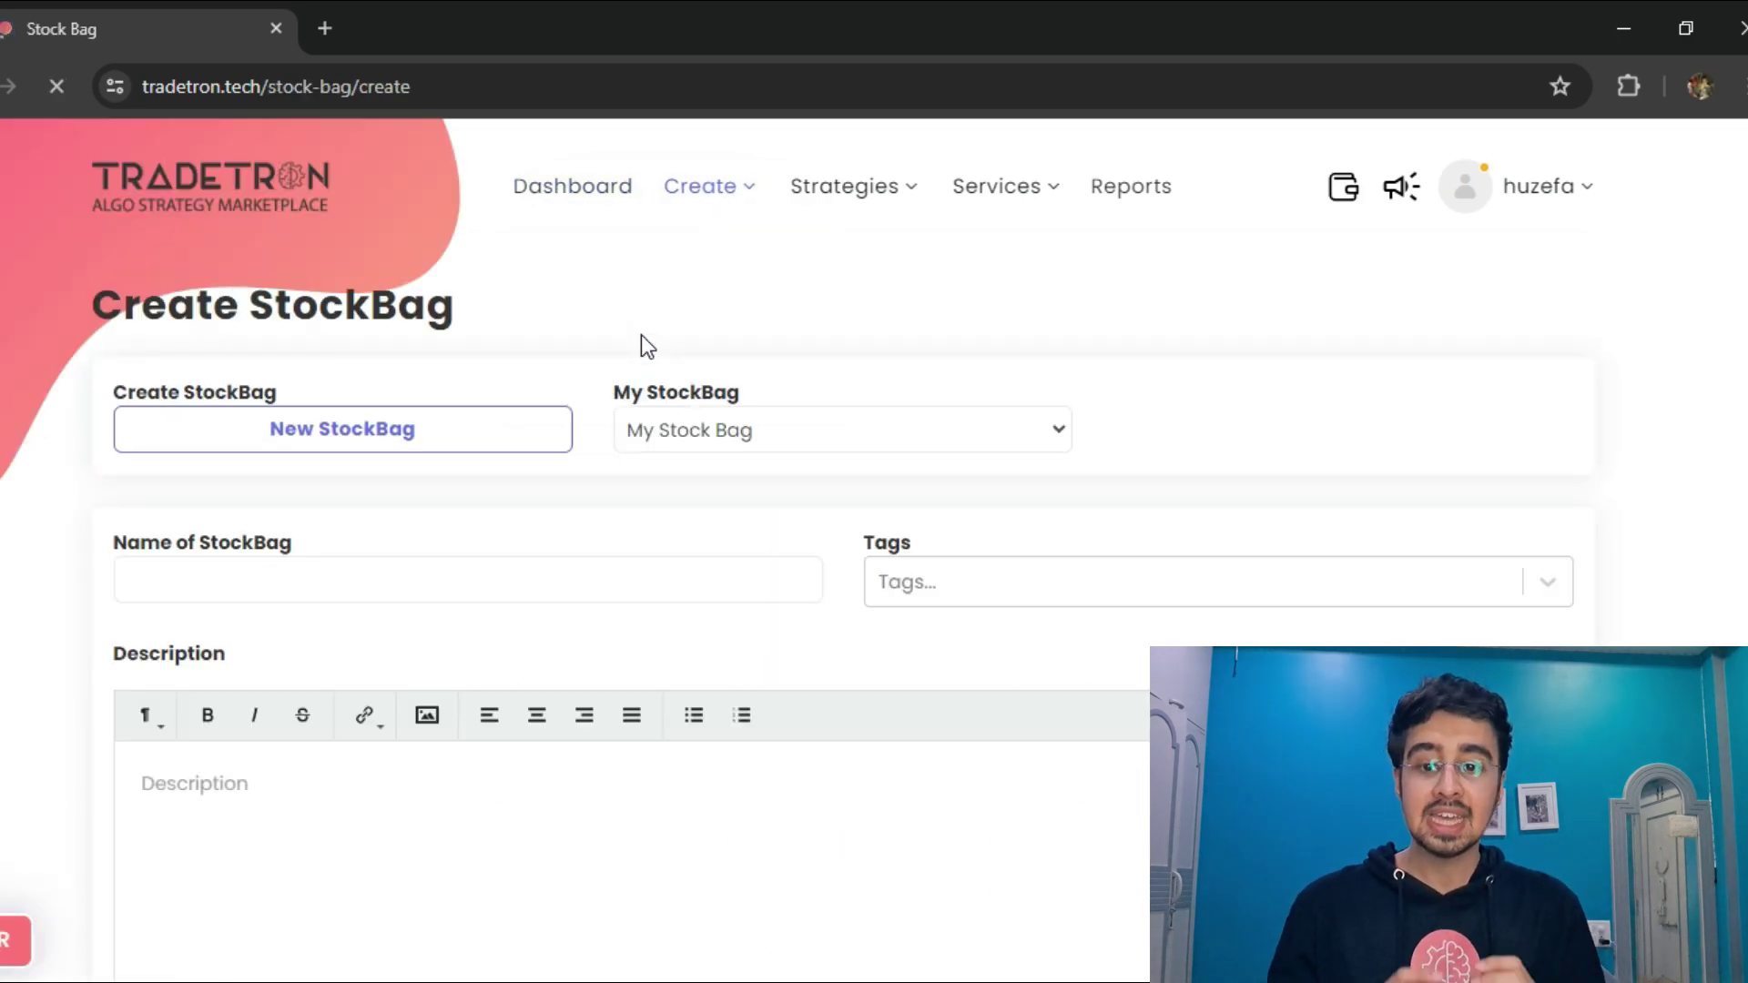
left_click(715, 433)
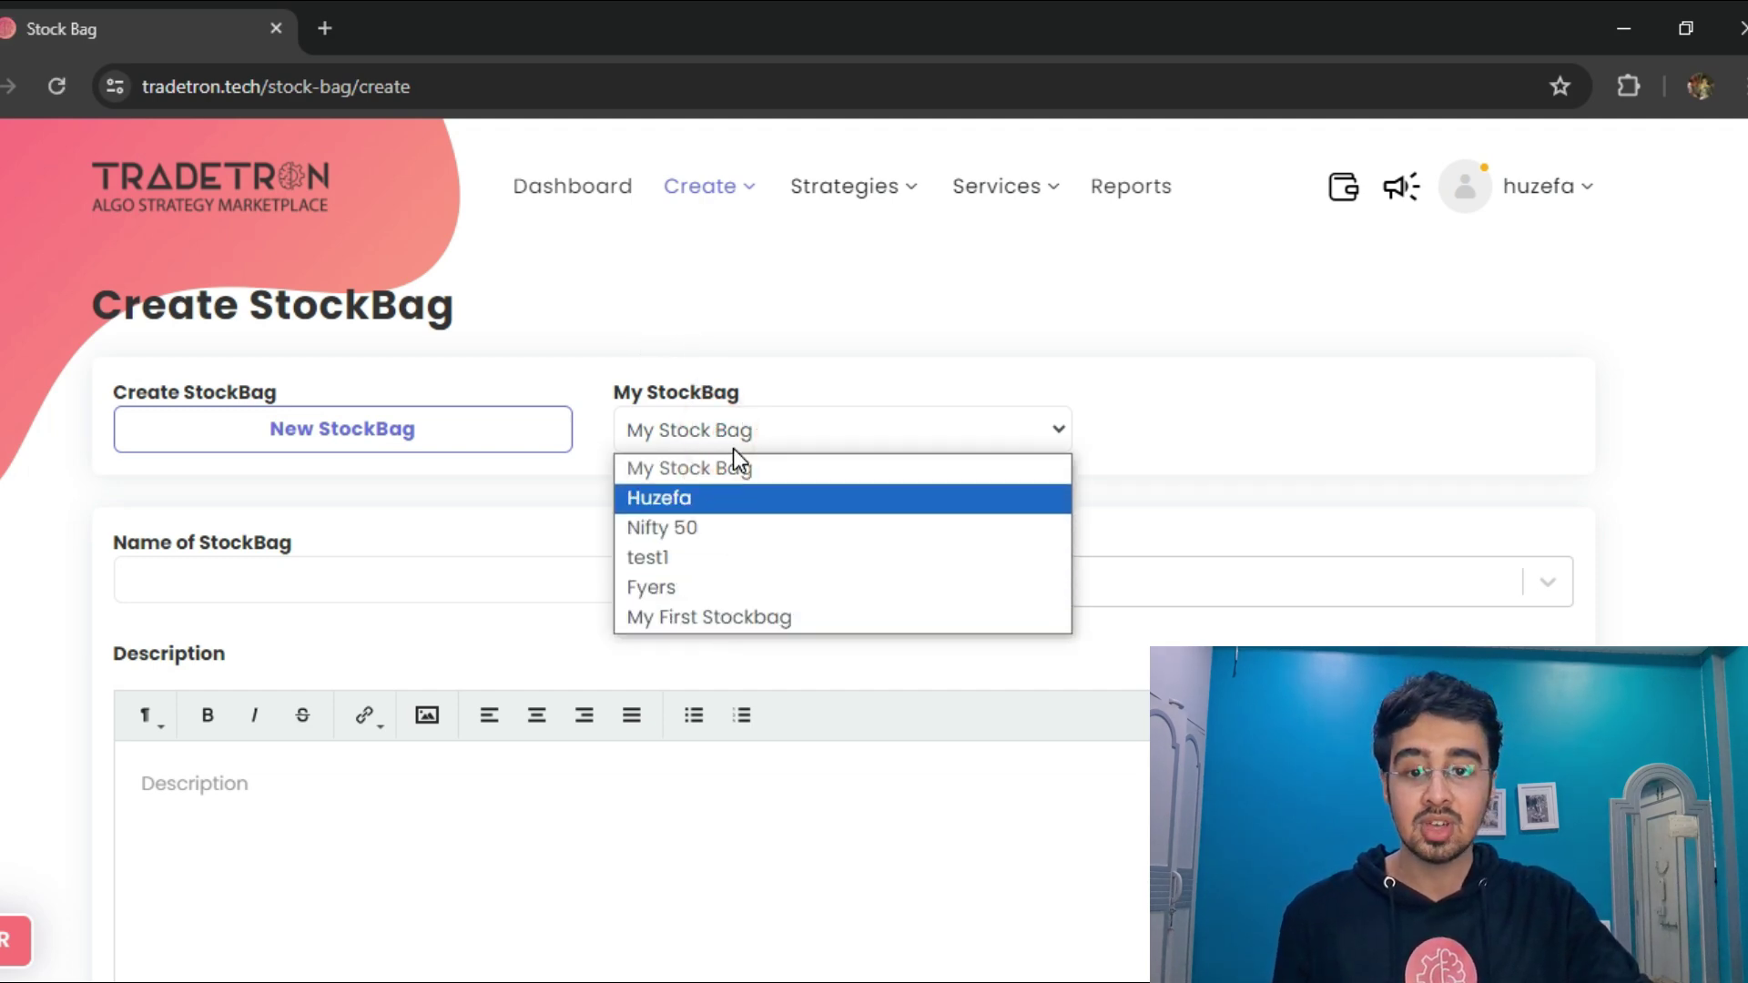
left_click(733, 441)
left_click(418, 591)
type("MY FISRT STOCKBAG")
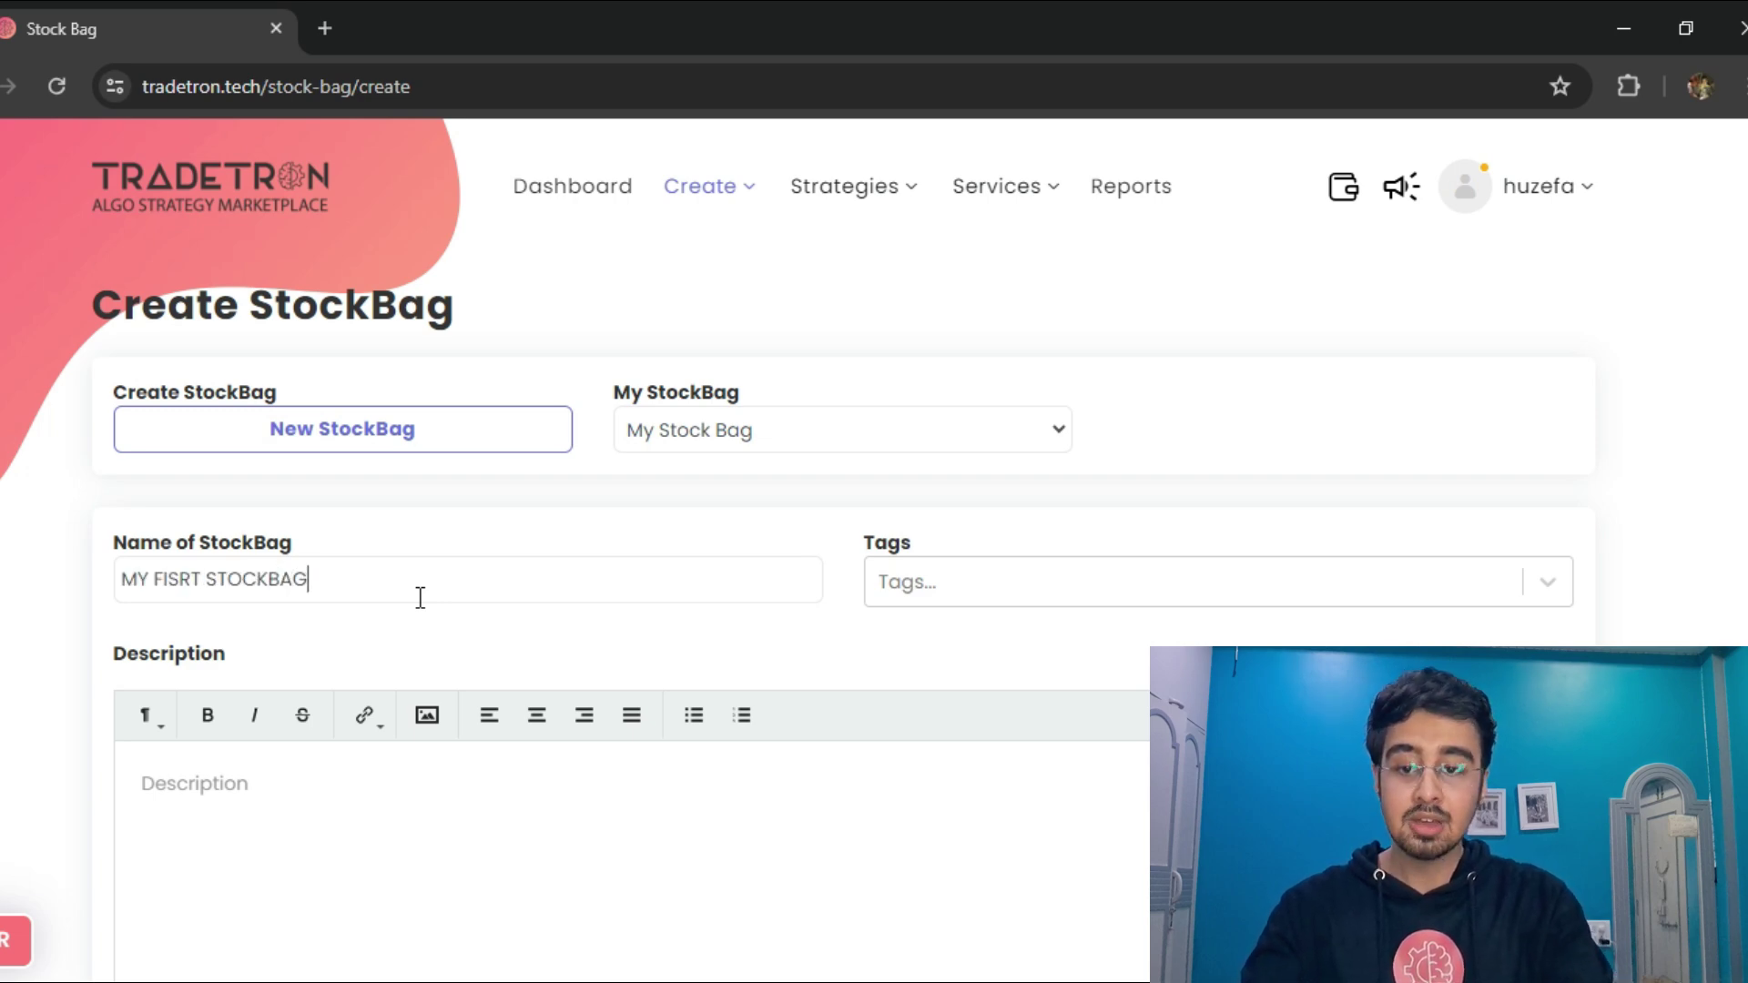
left_click(903, 581)
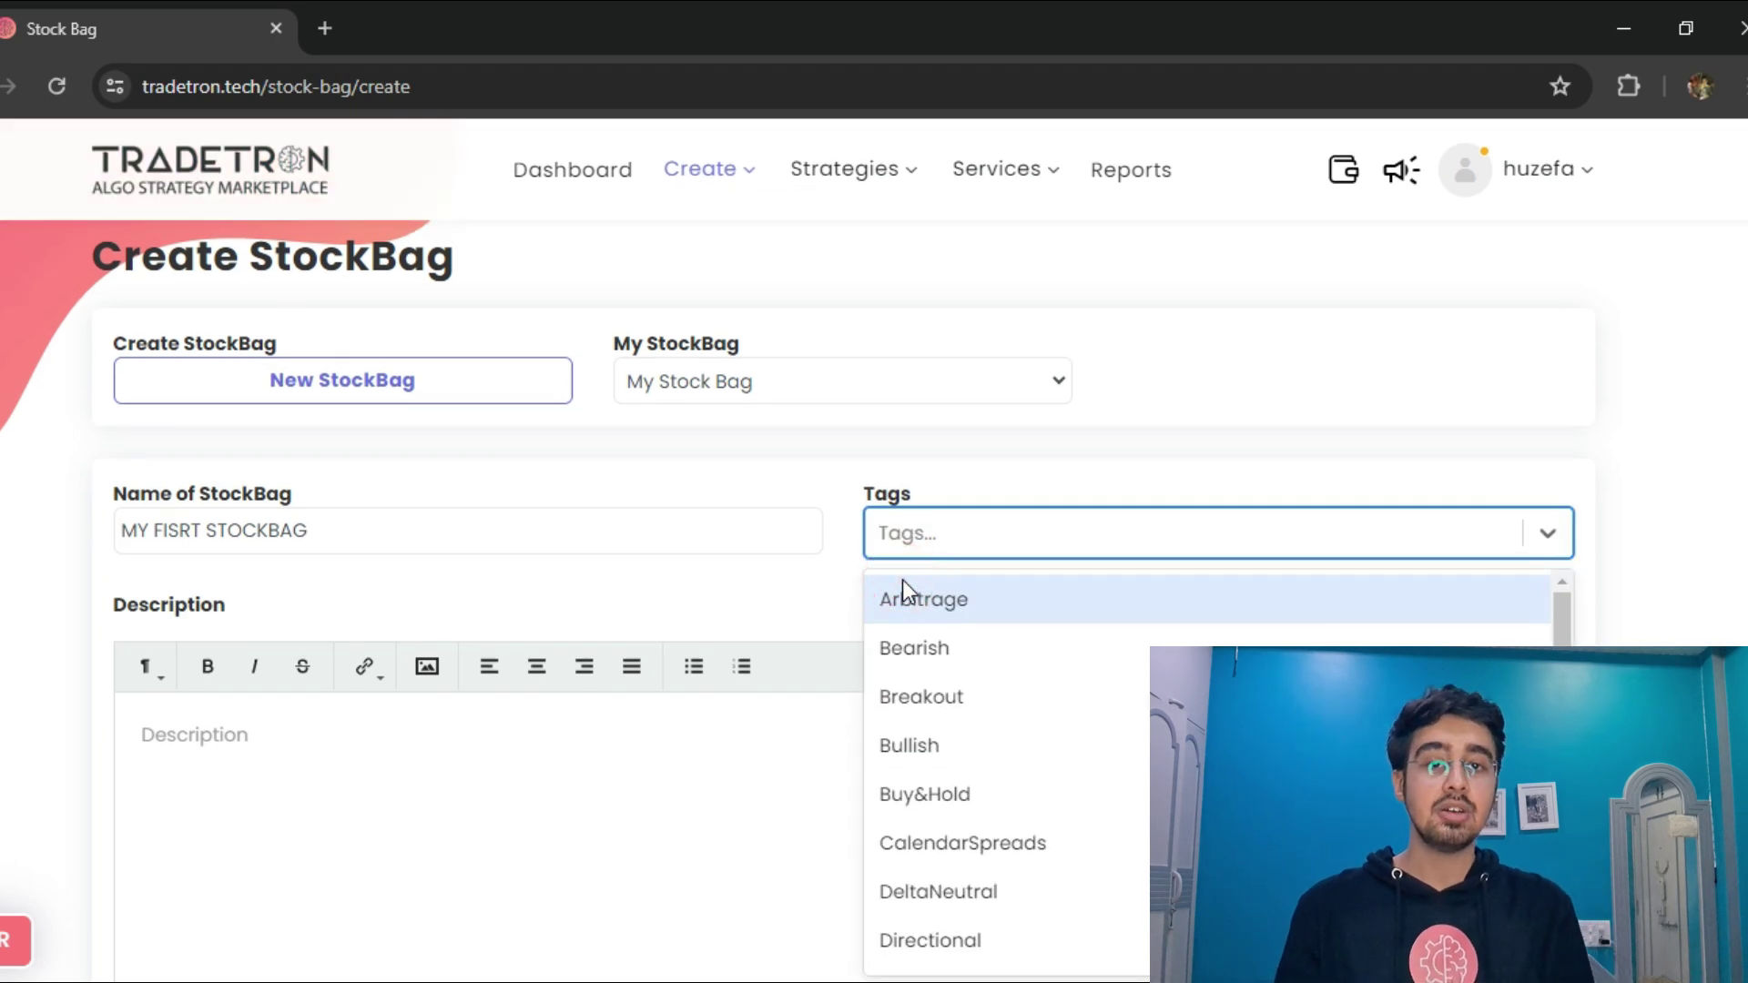
left_click(757, 703)
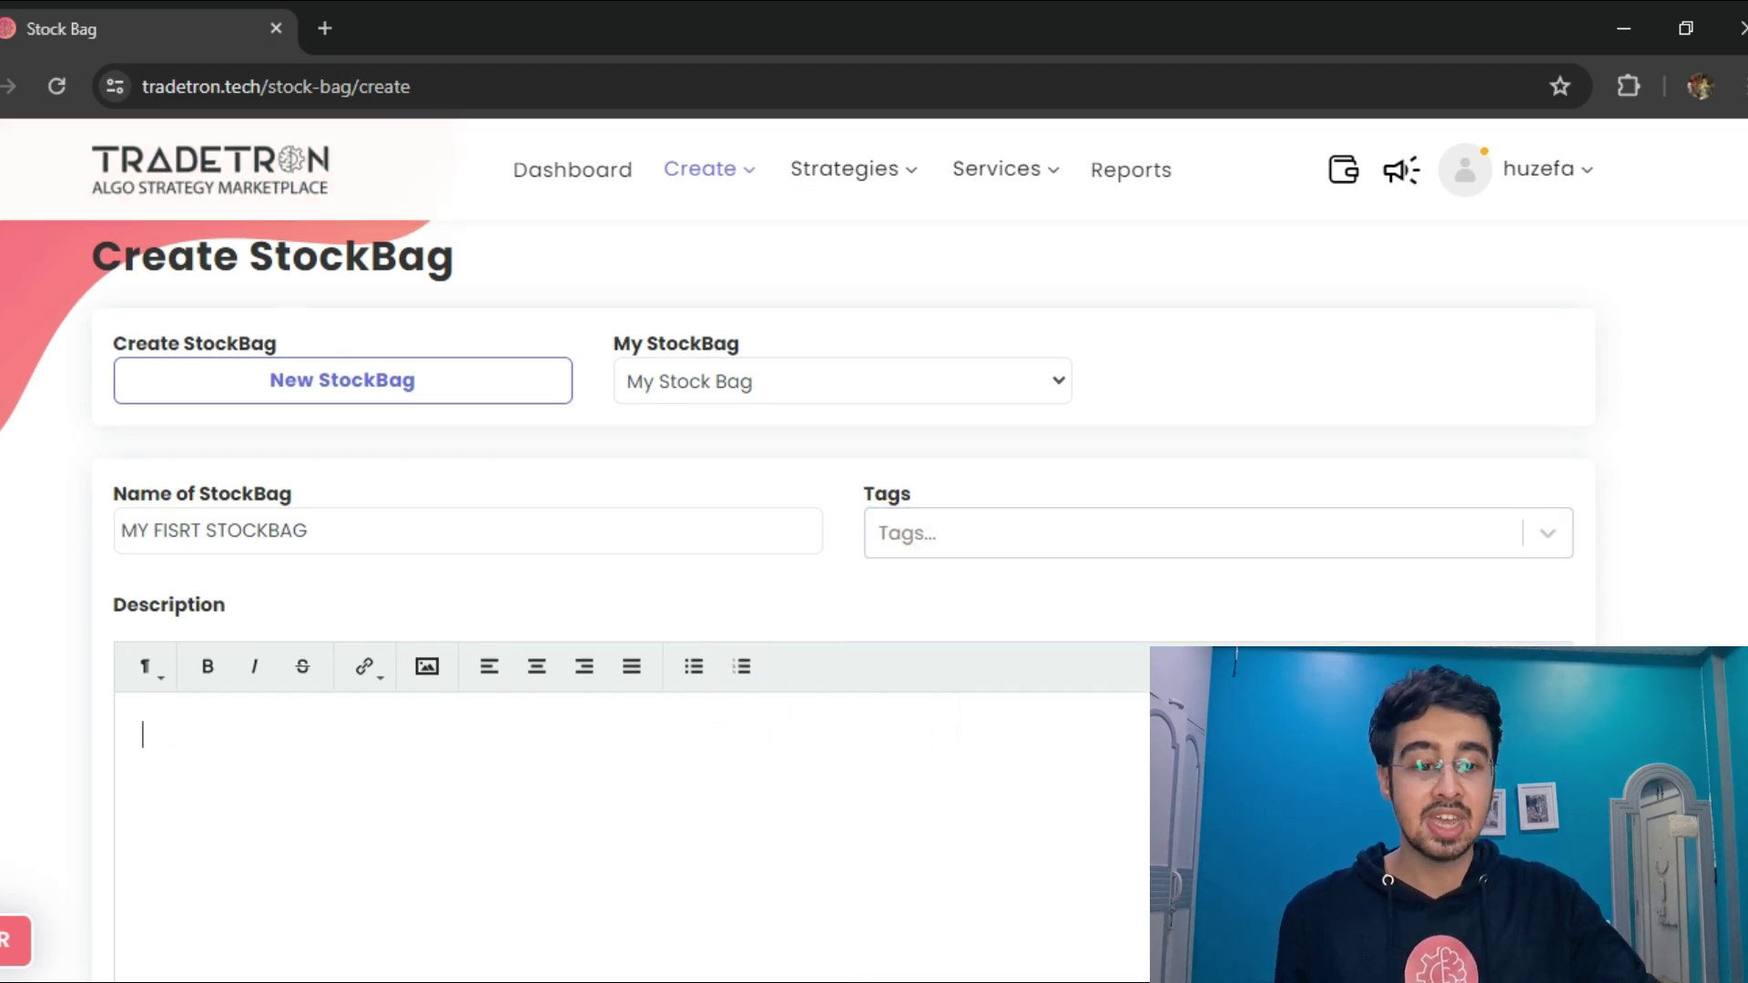
scroll(758, 702, "down", 1)
scroll(759, 702, "down", 1)
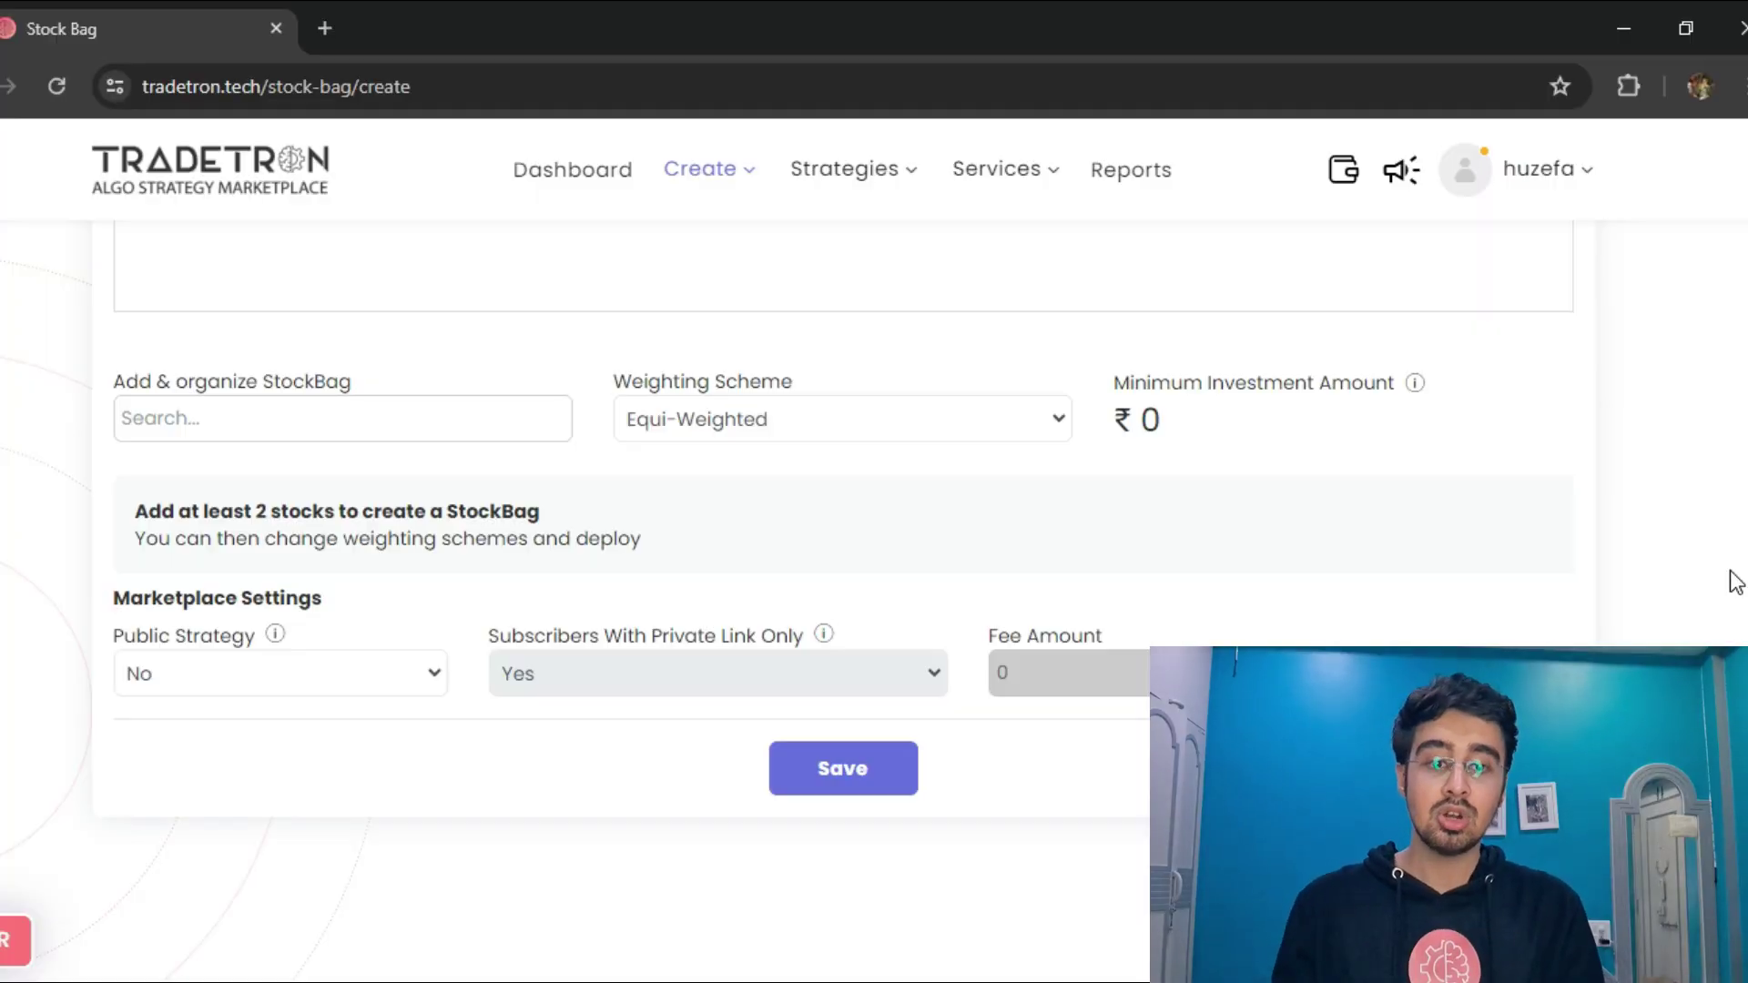
Add HDFCBANK, NESTLEIND, ITC and BAJFINANCE to the bag, weighted 25.00 each
left_click(389, 420)
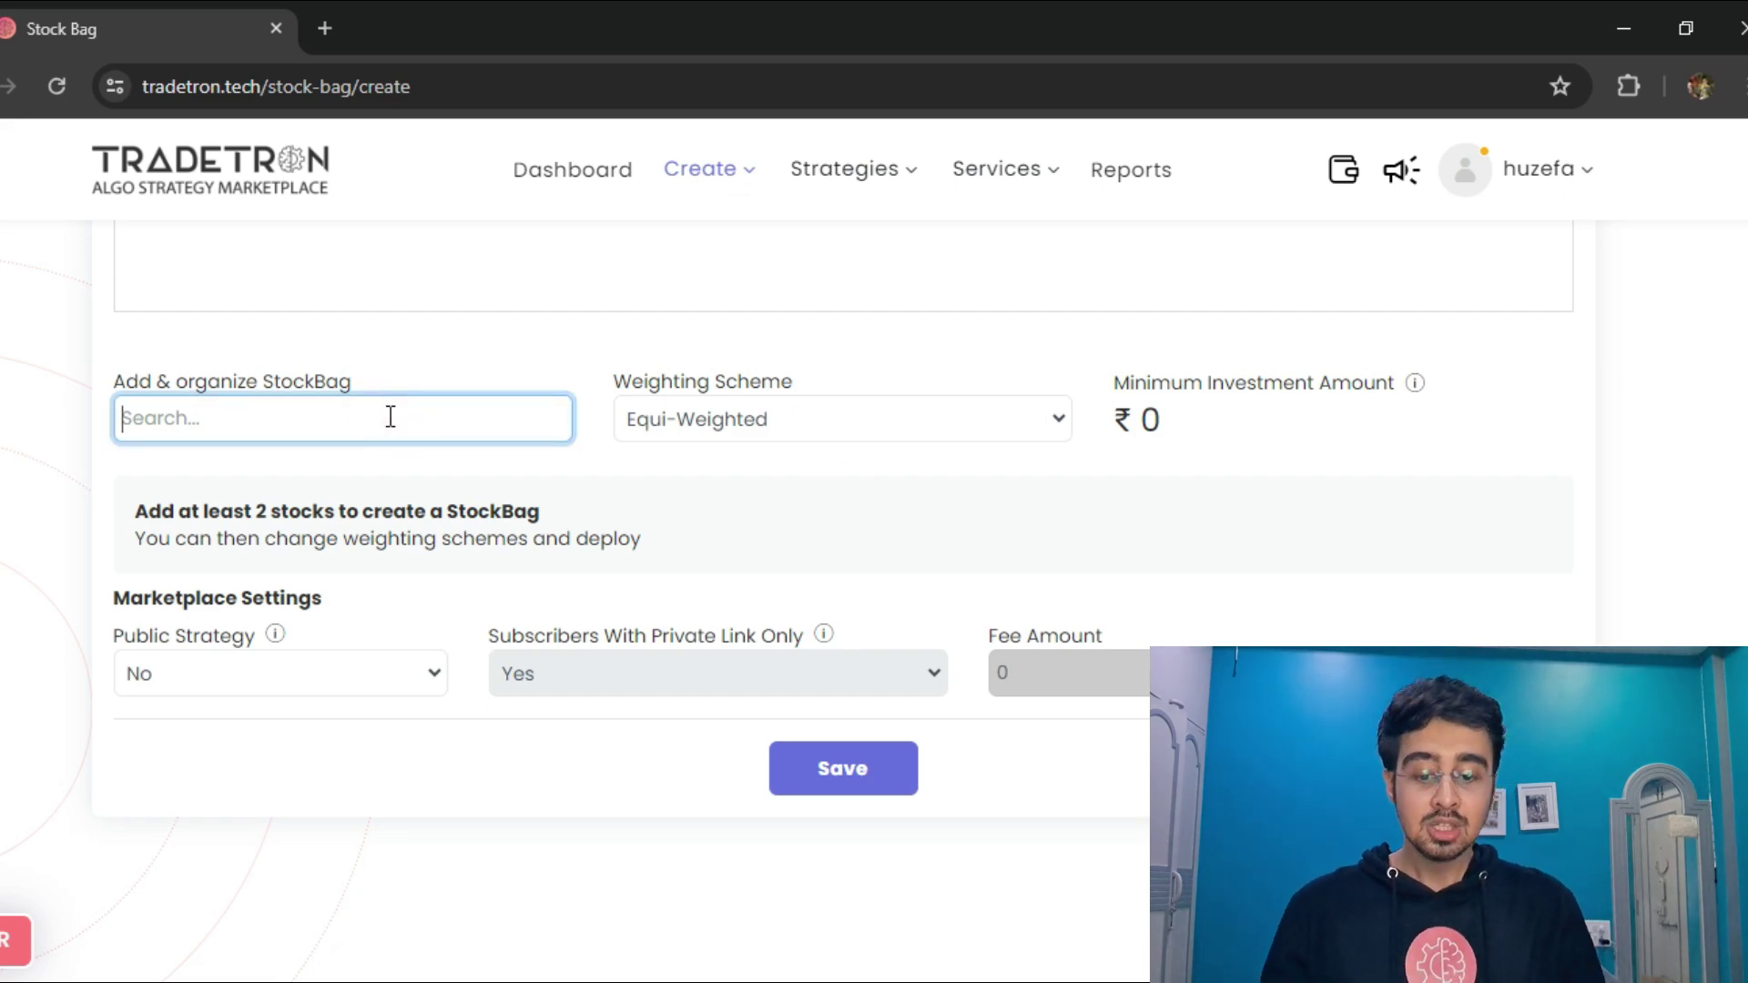
type("hdfc")
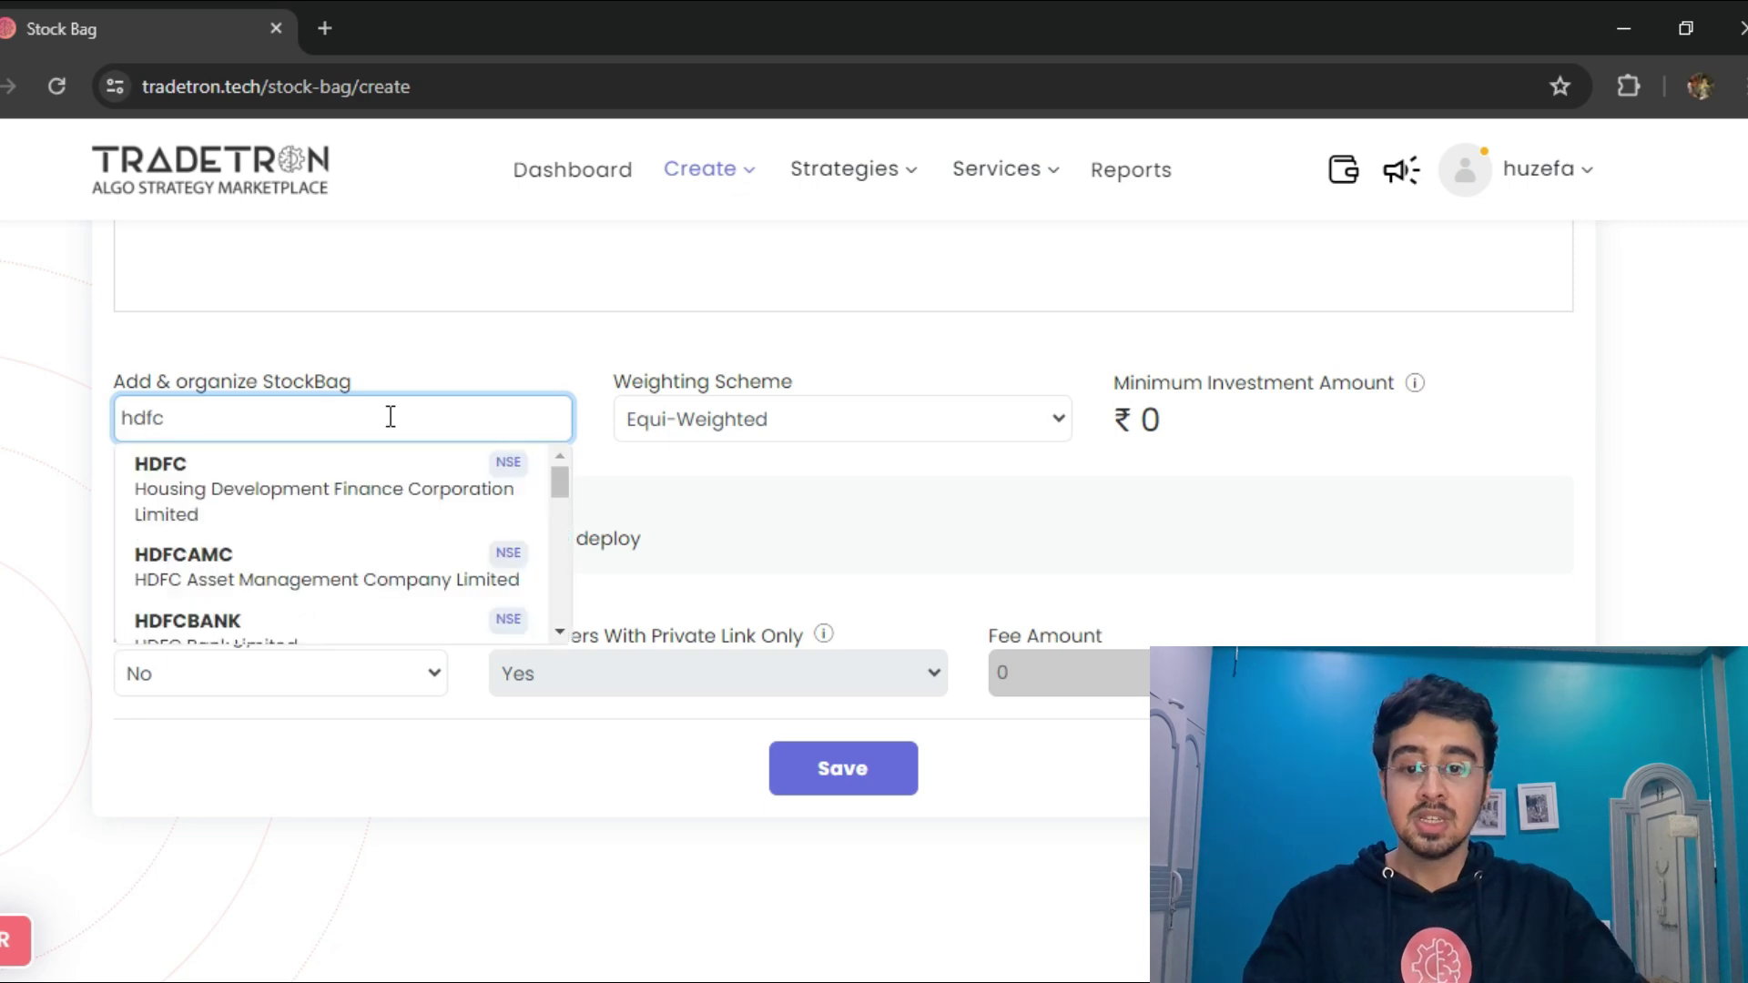
left_click(319, 618)
left_click(313, 423)
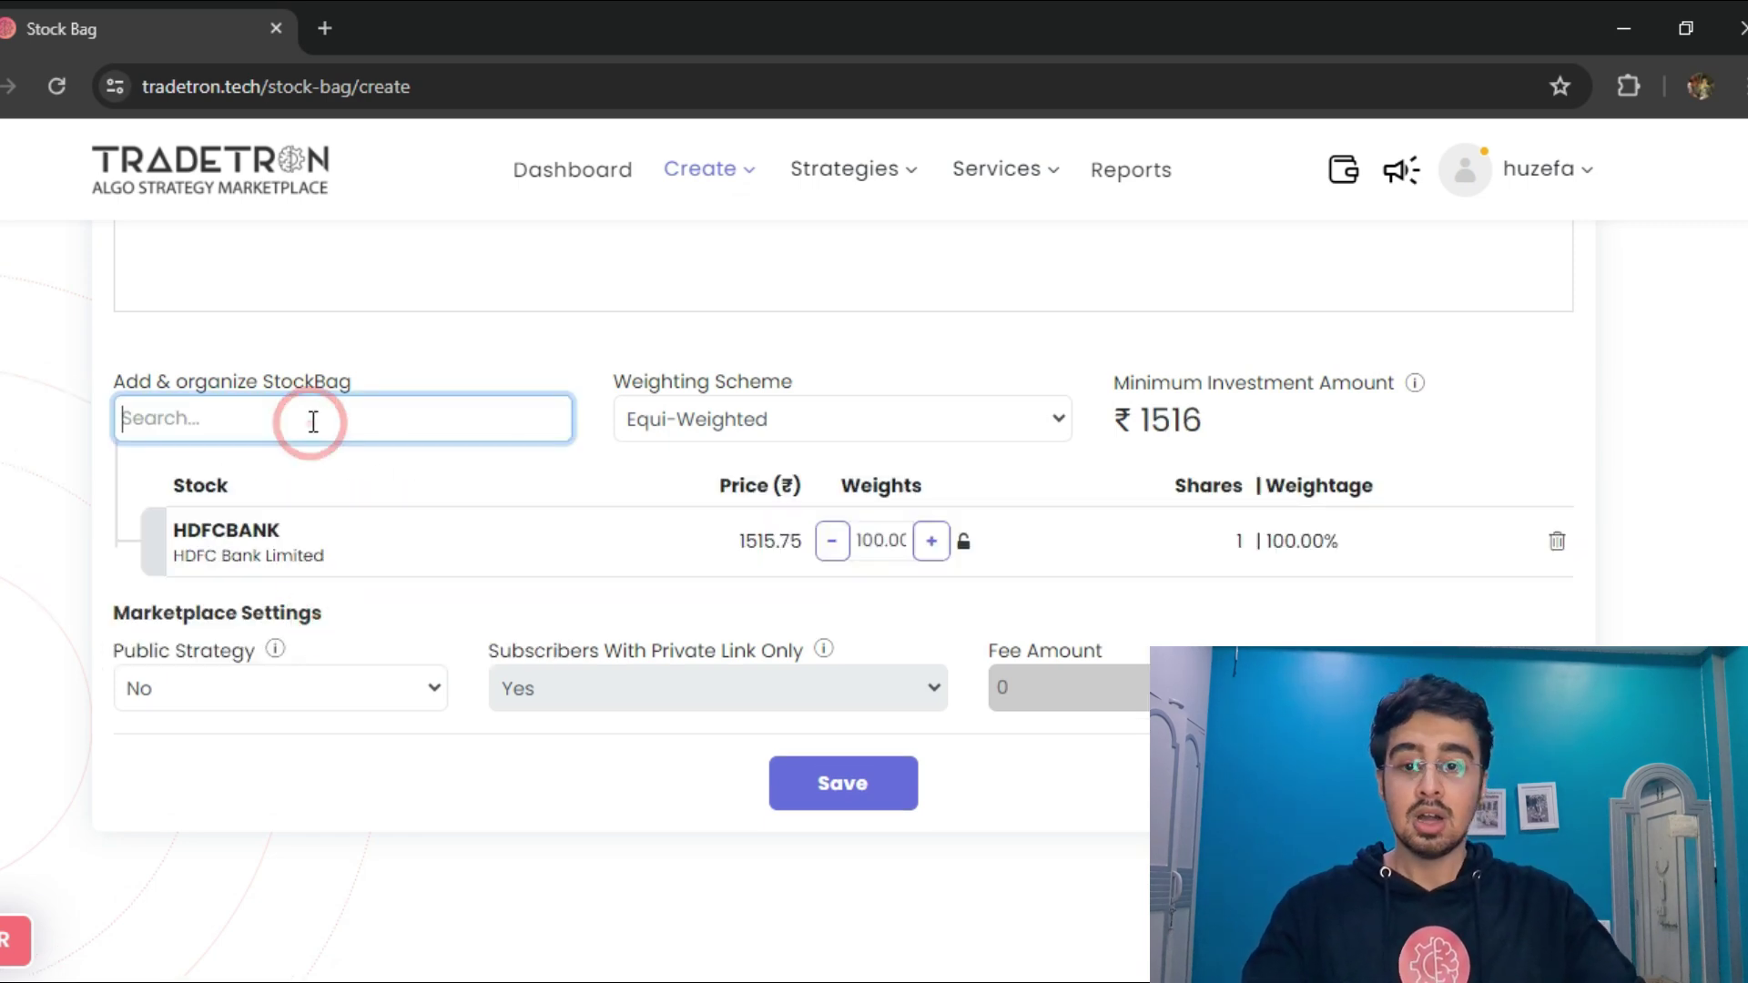
type("nest")
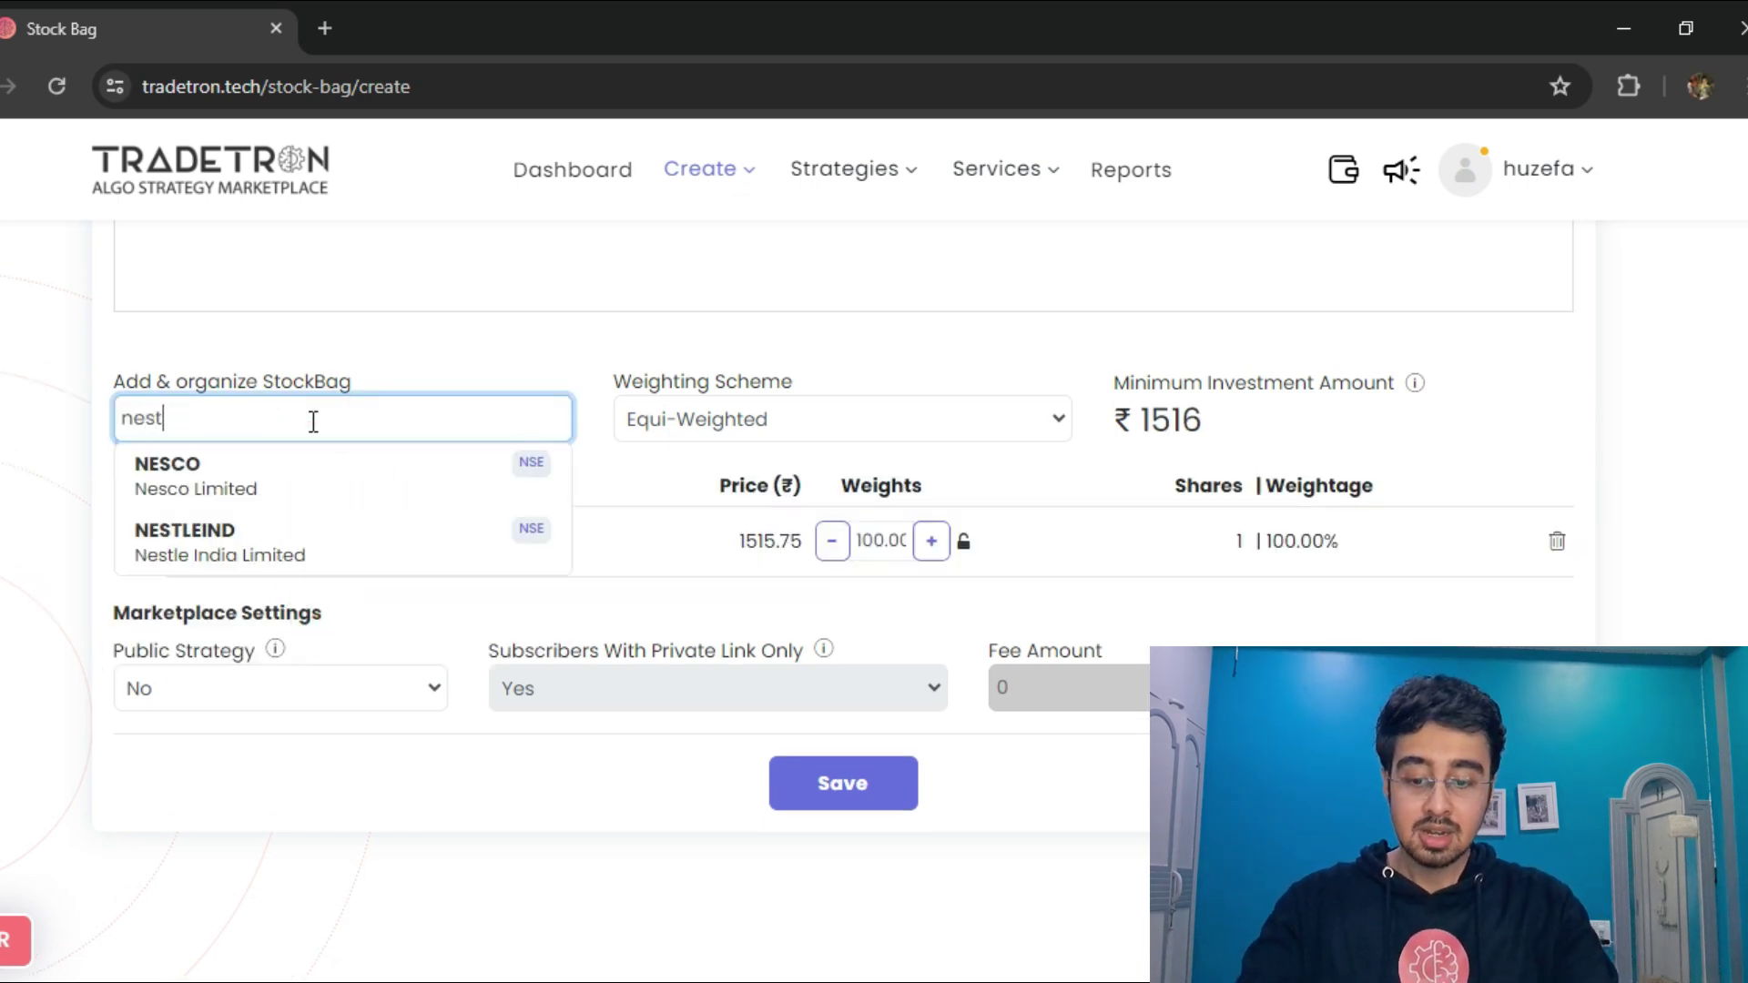
type("le")
left_click(265, 457)
type("i")
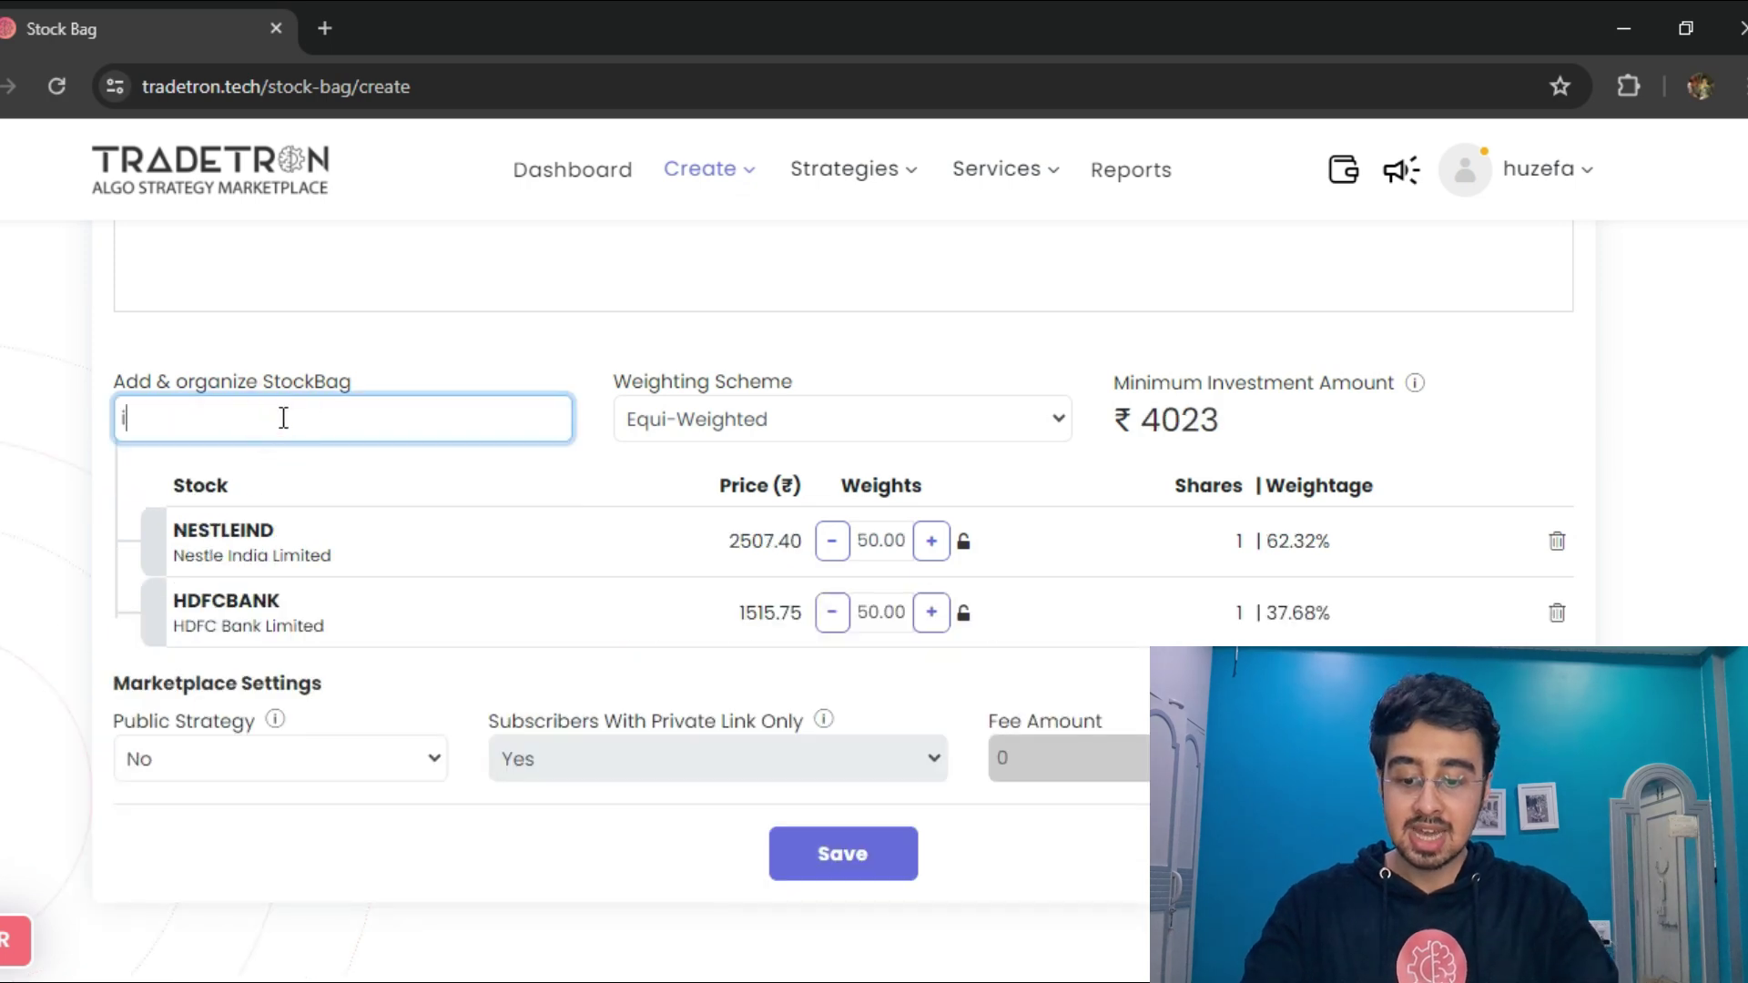
type("tc")
left_click(274, 464)
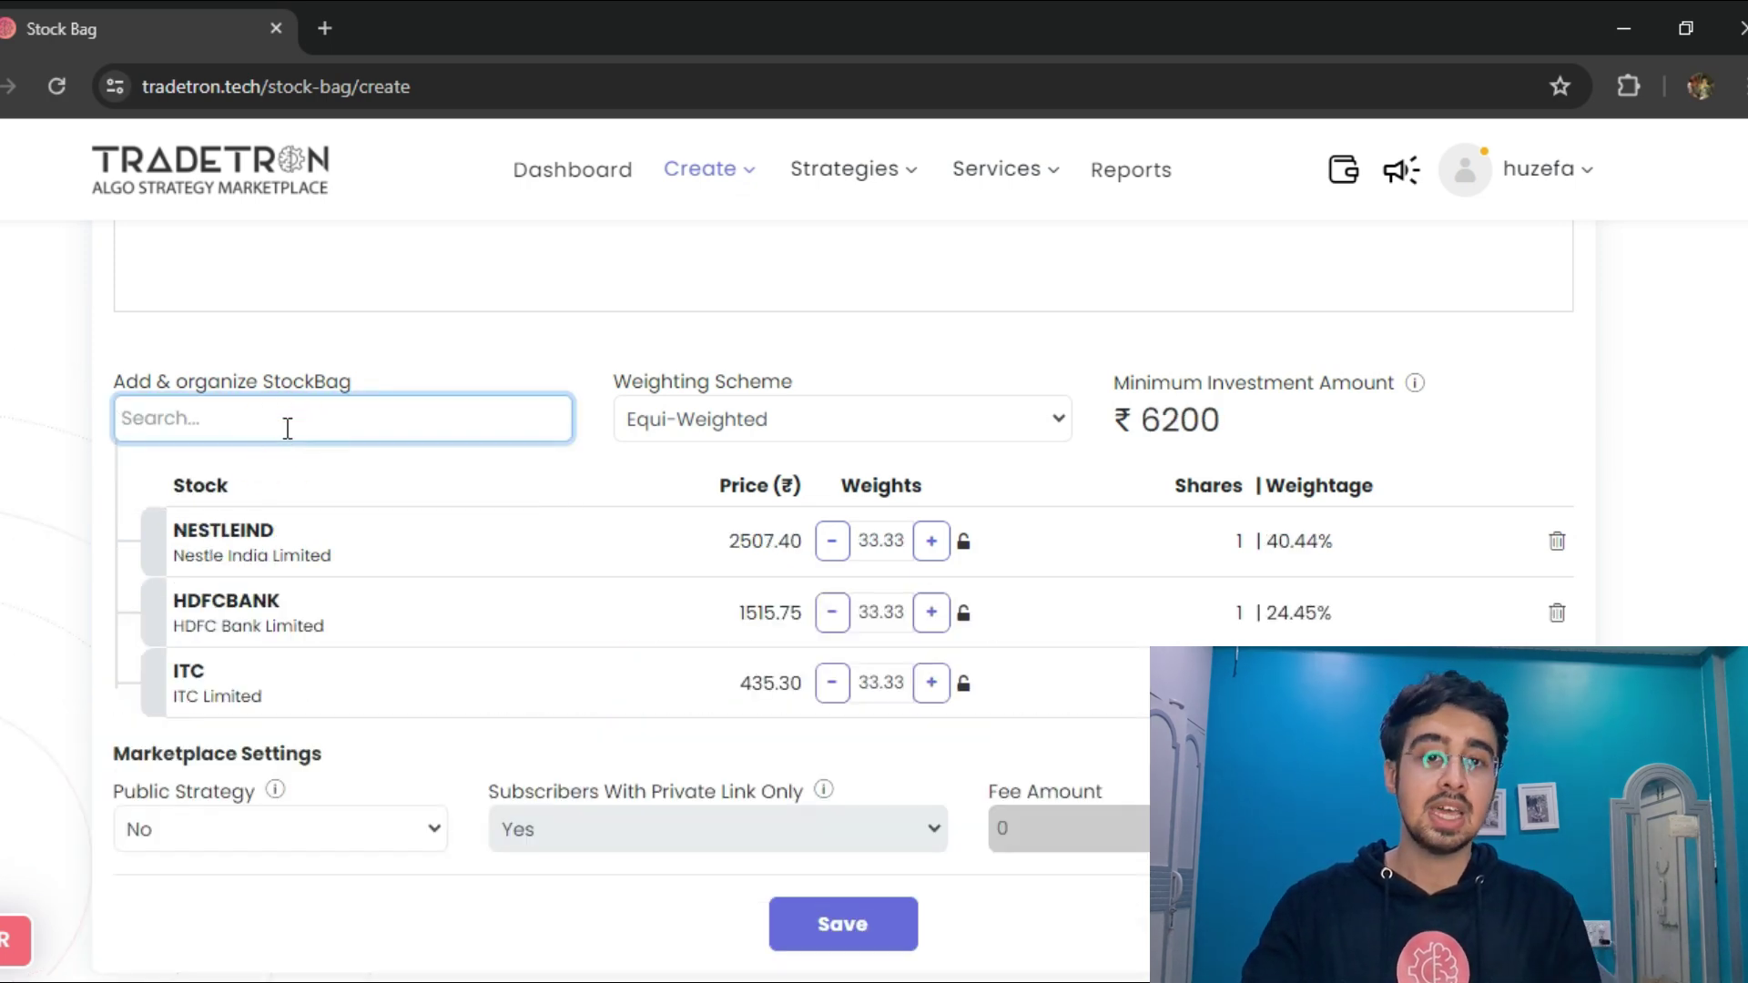
type("baj")
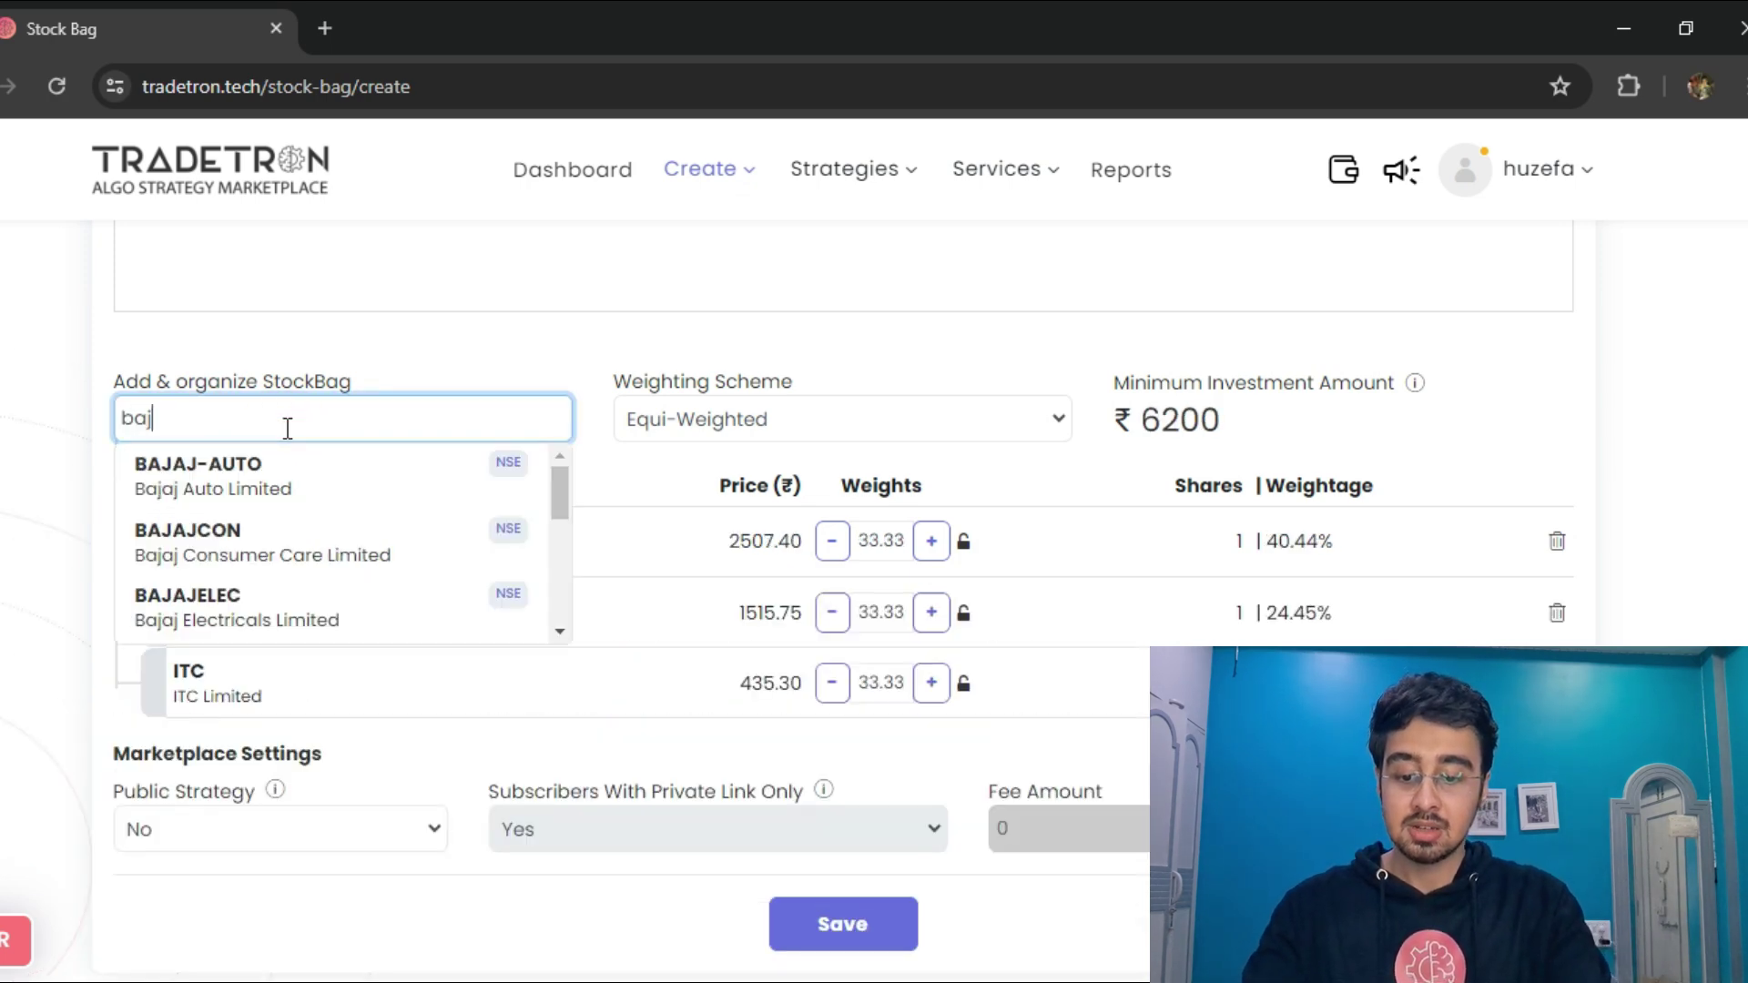
type("fin")
left_click(363, 448)
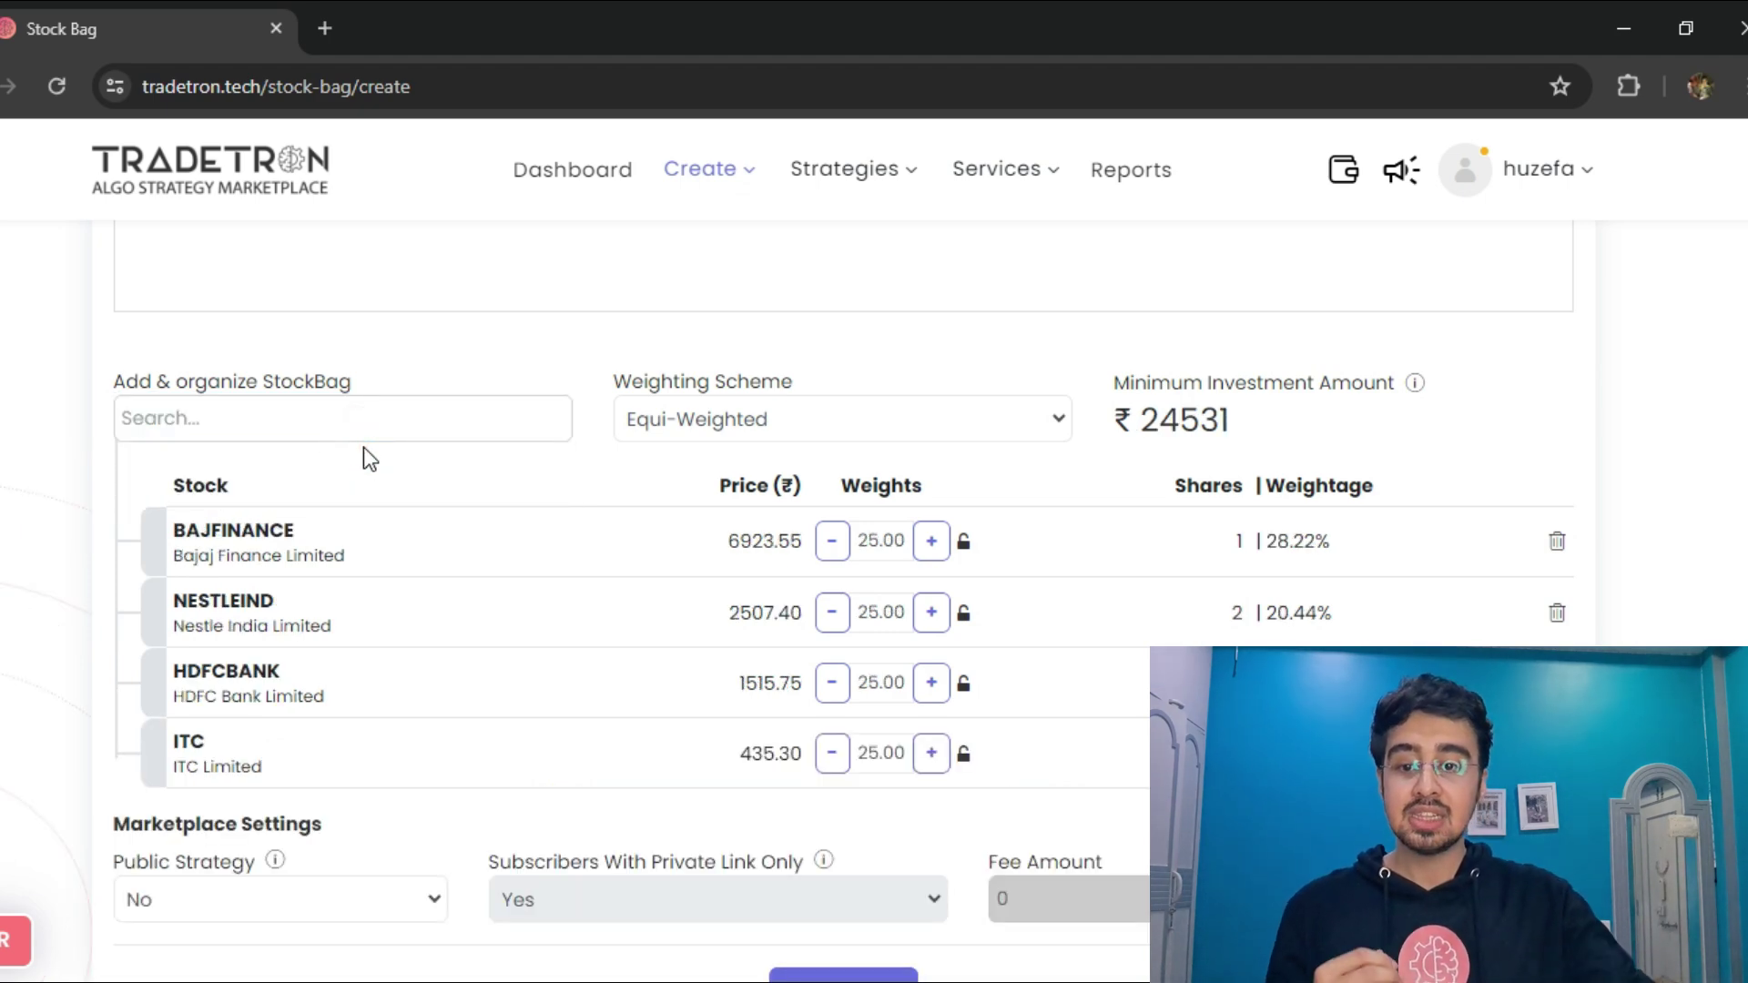
double_click(235, 549)
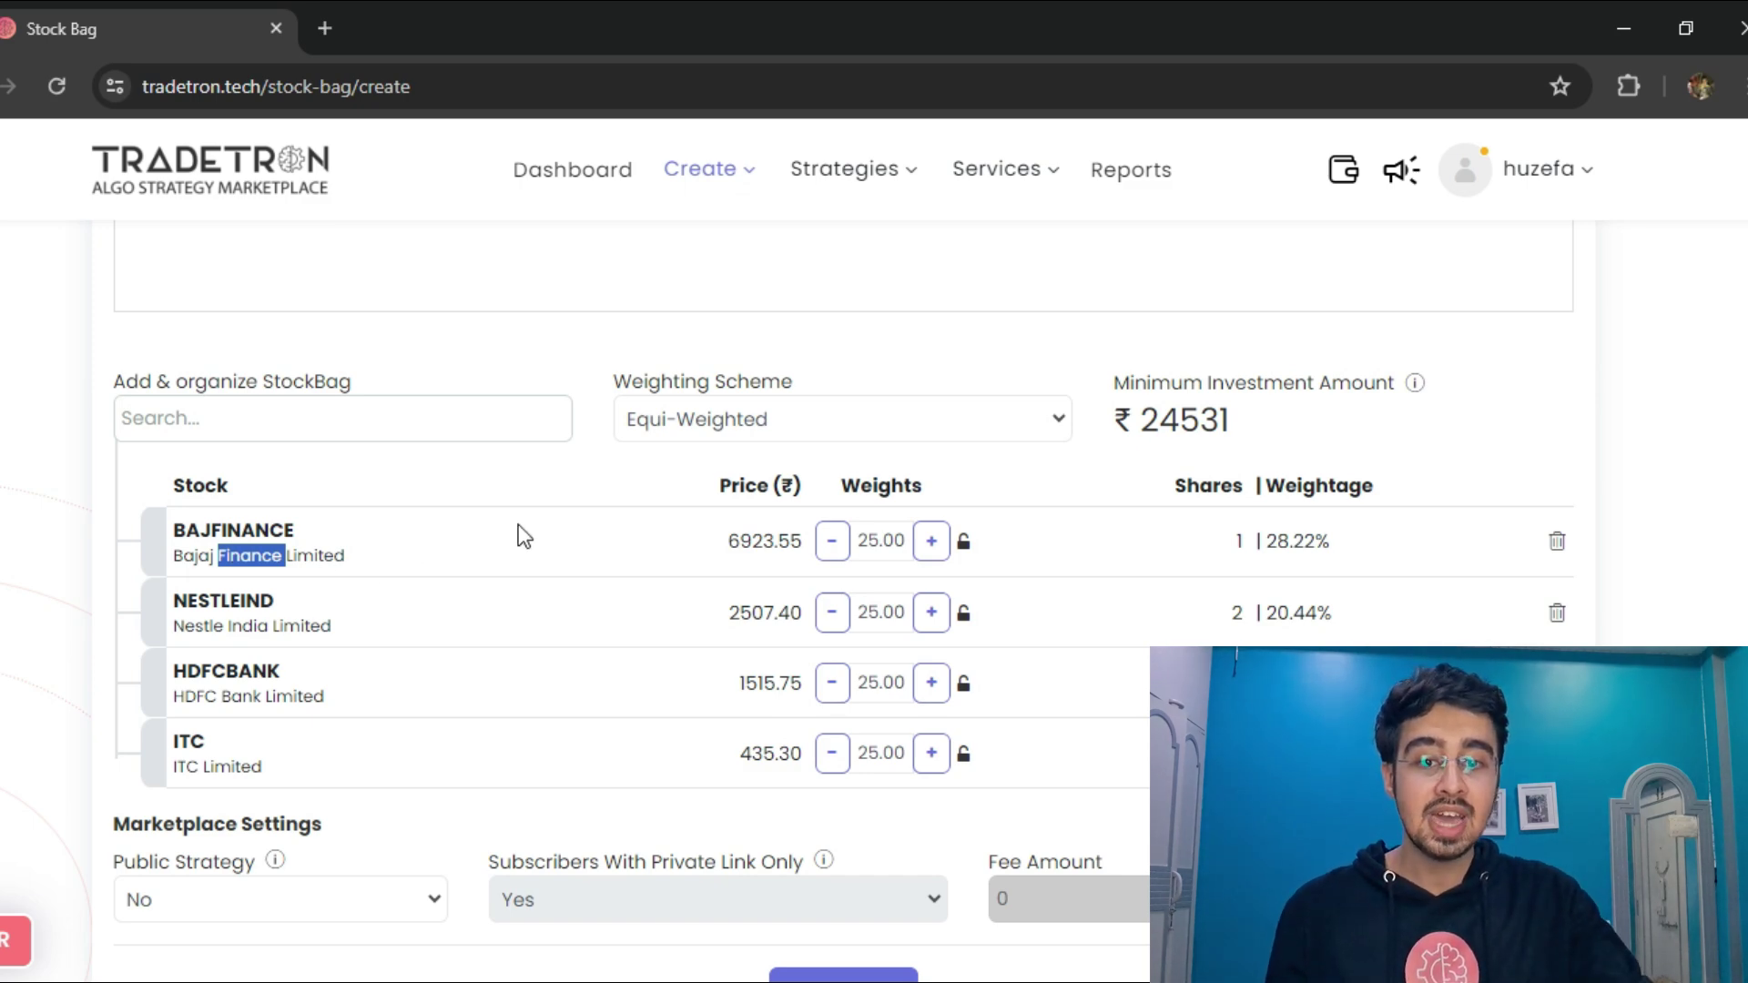
Custom-weight the bag: ITC to 32.00, NESTLEIND to 24.67, others 21.67
left_click(655, 428)
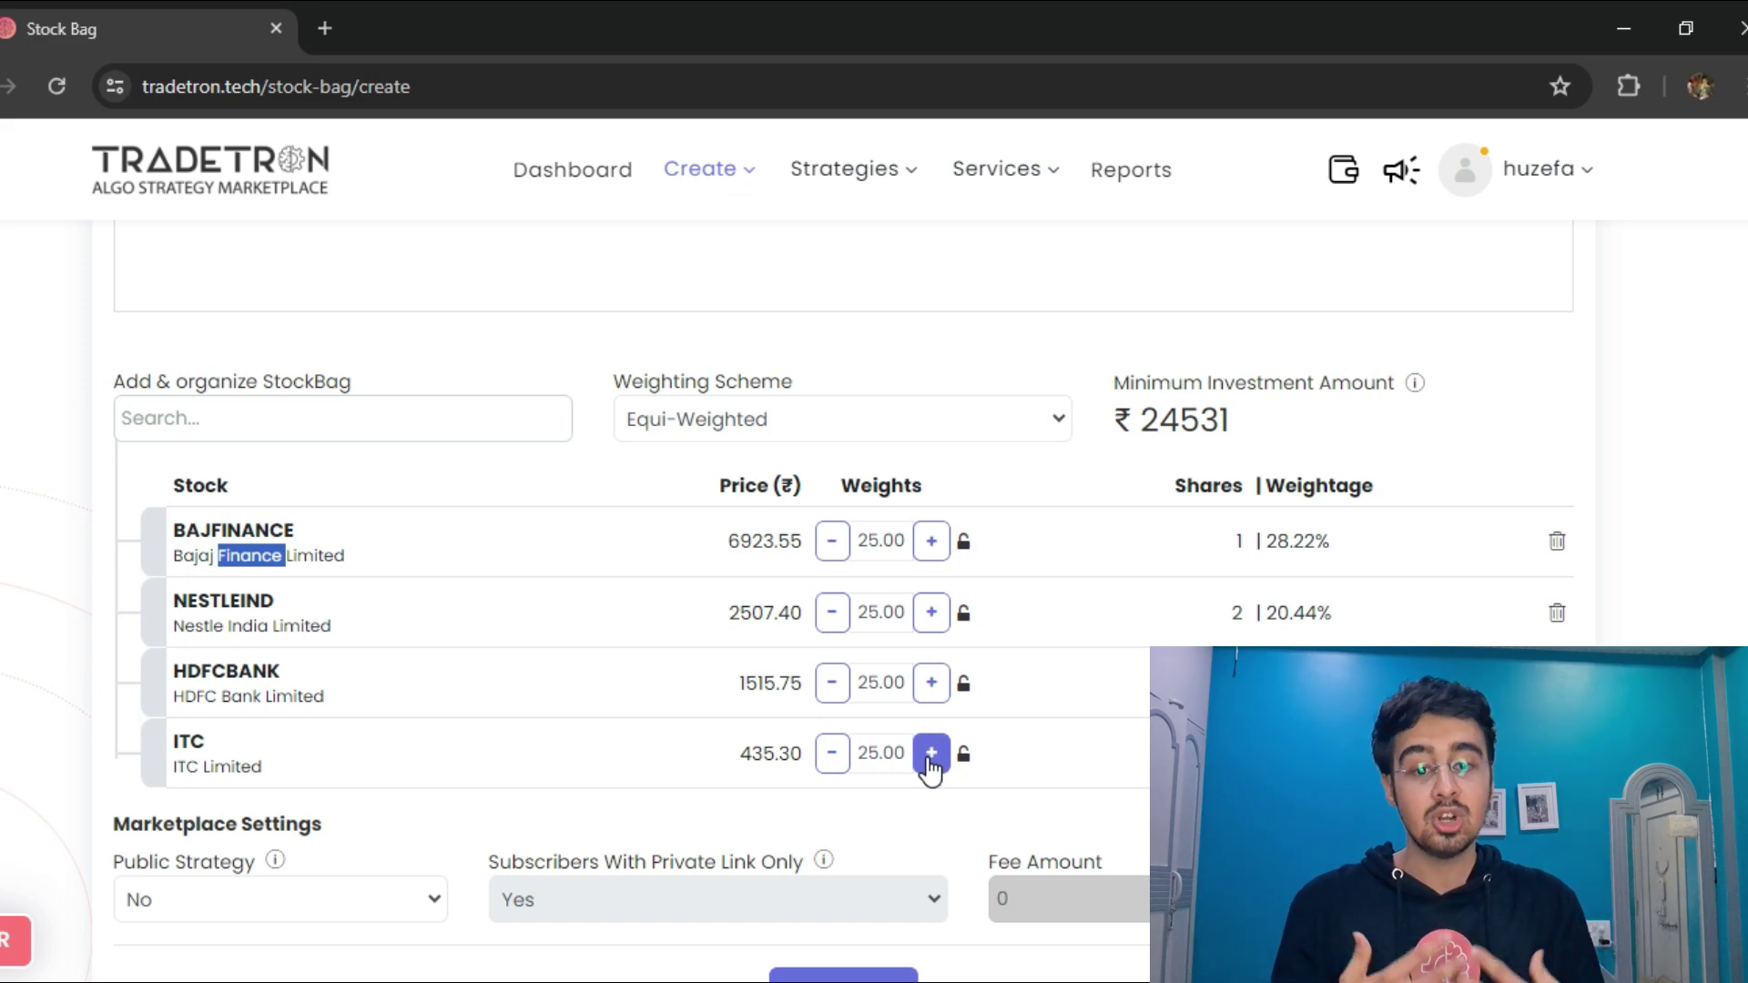
left_click(929, 759)
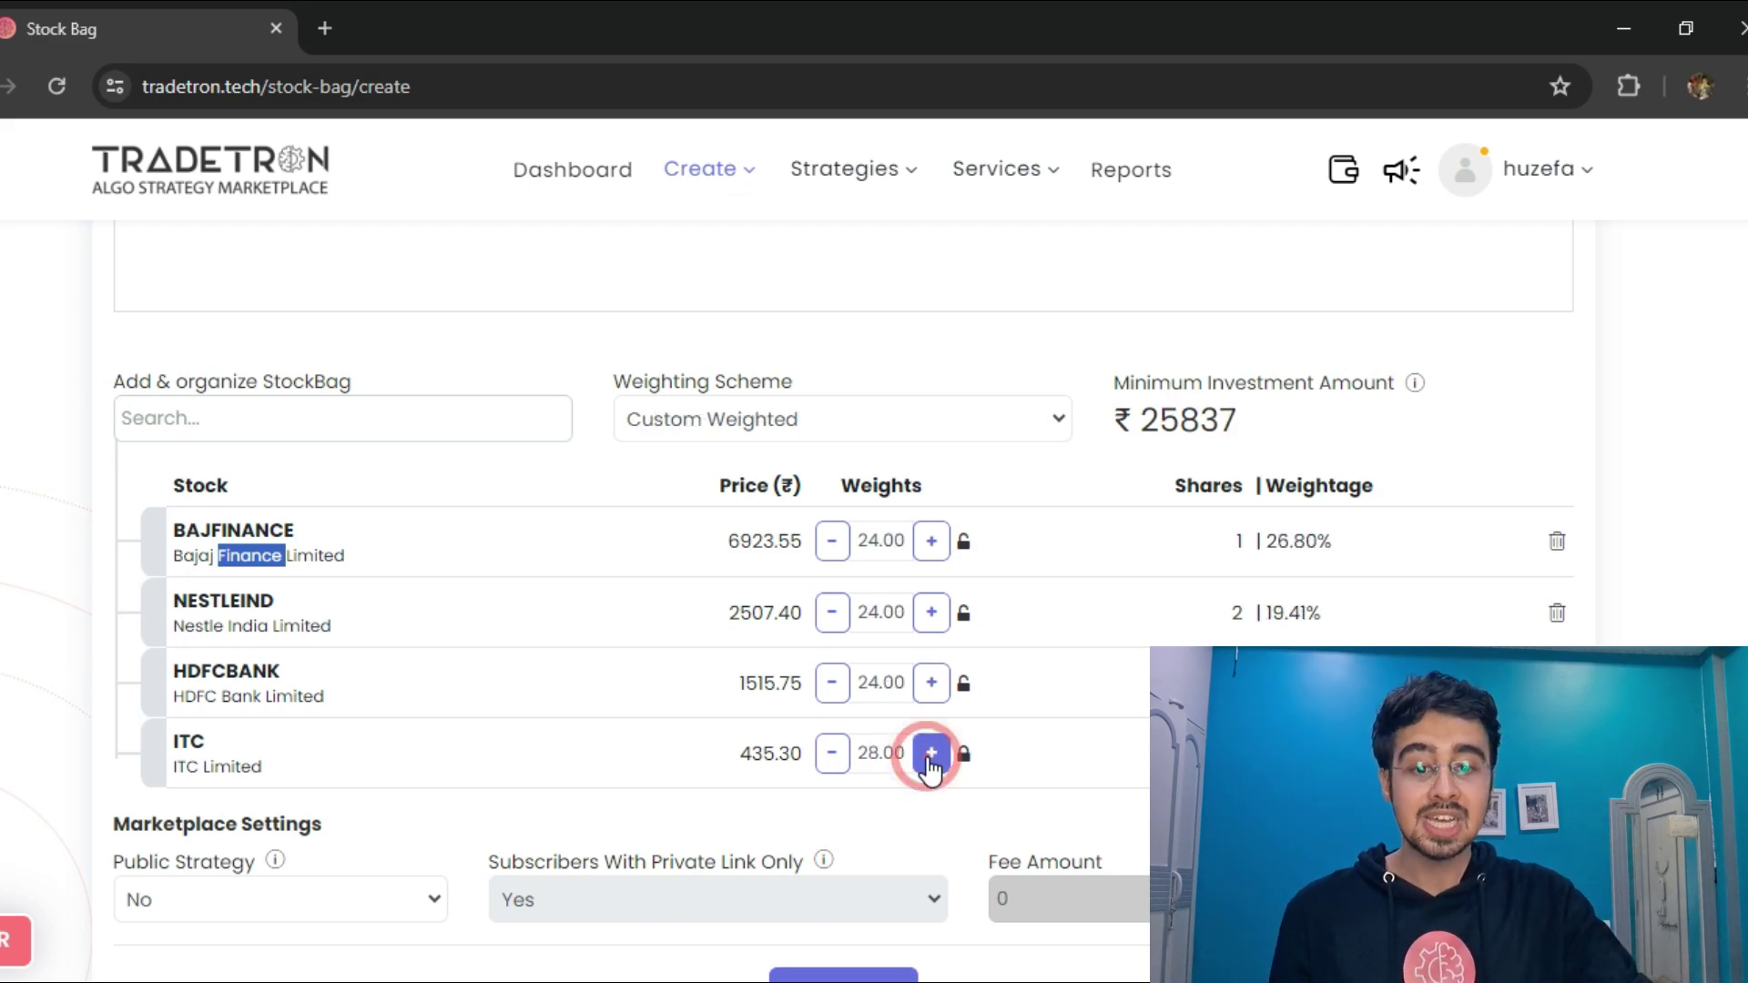
left_click(928, 759)
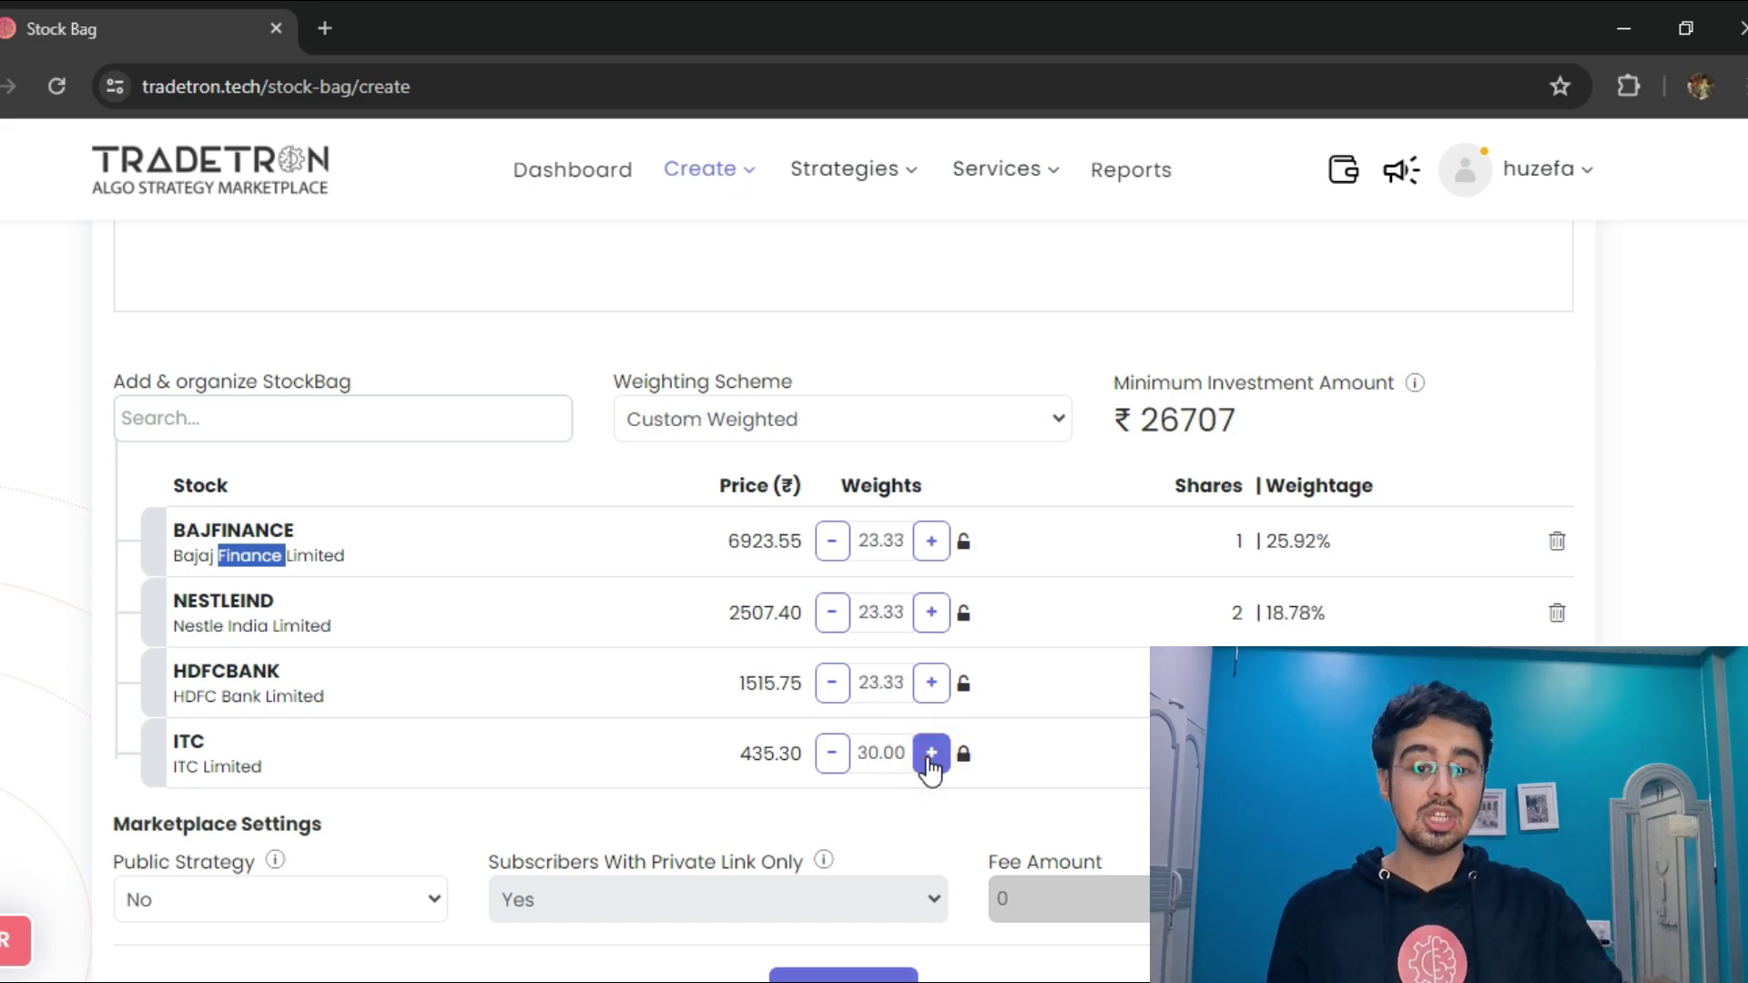
left_click(926, 767)
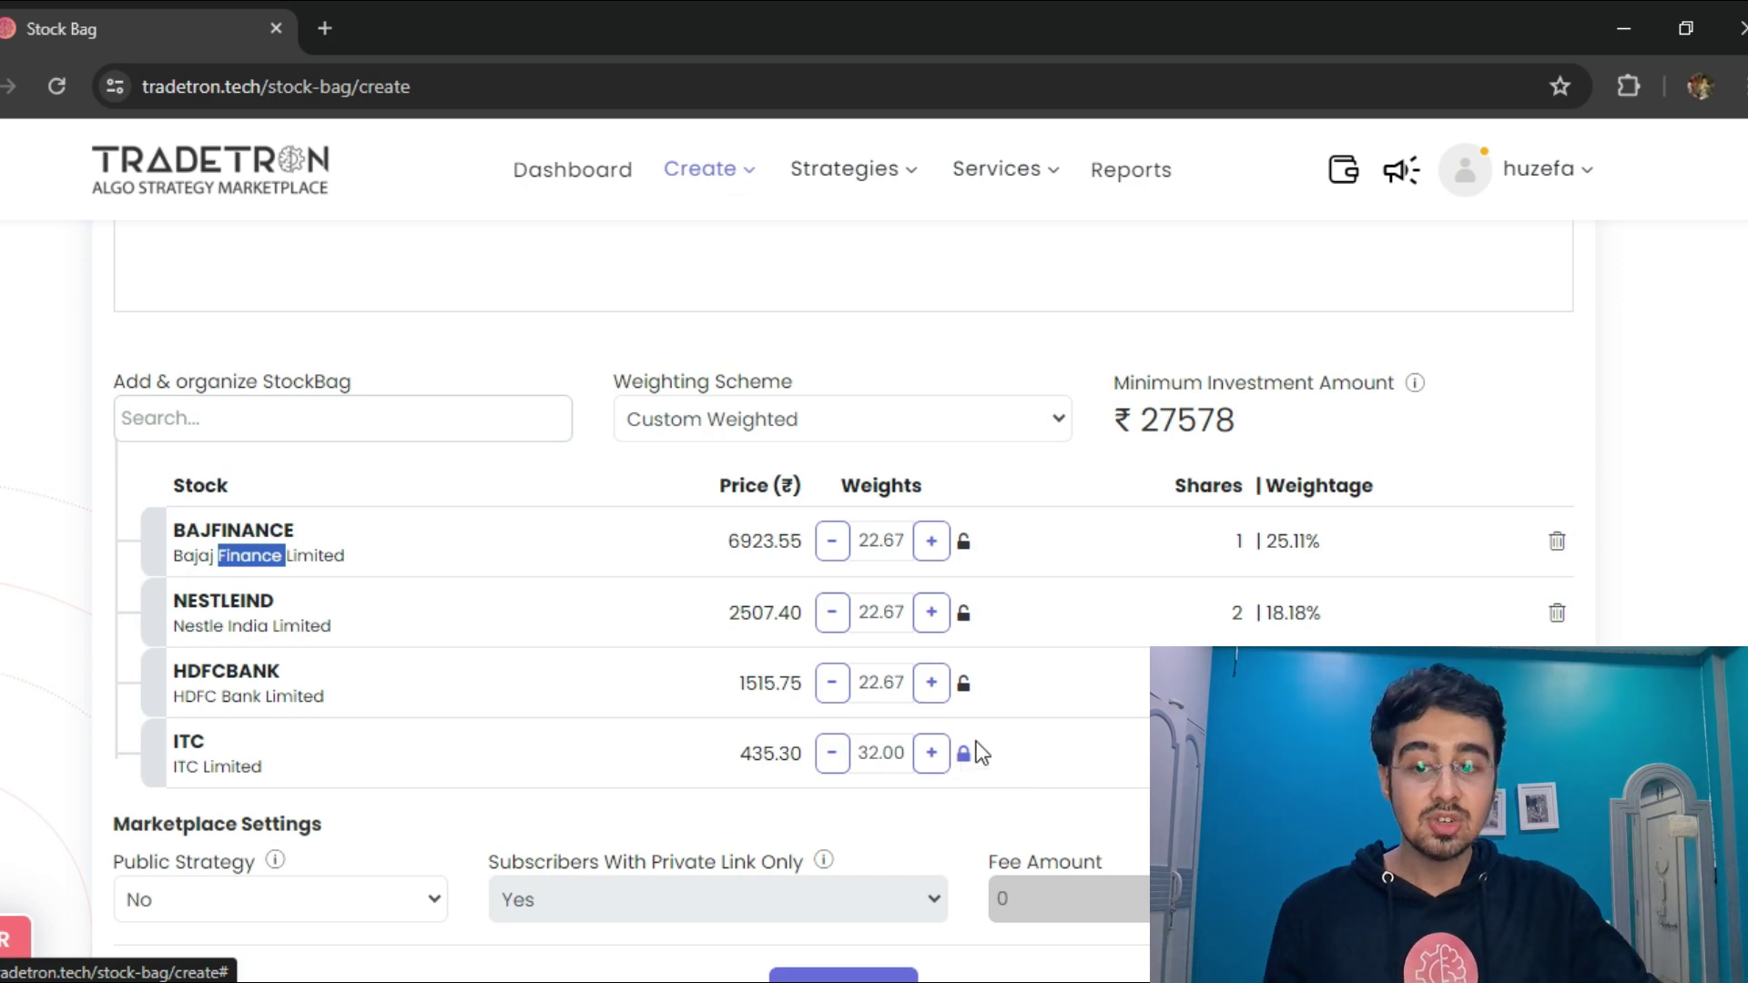
left_click(930, 612)
left_click(929, 613)
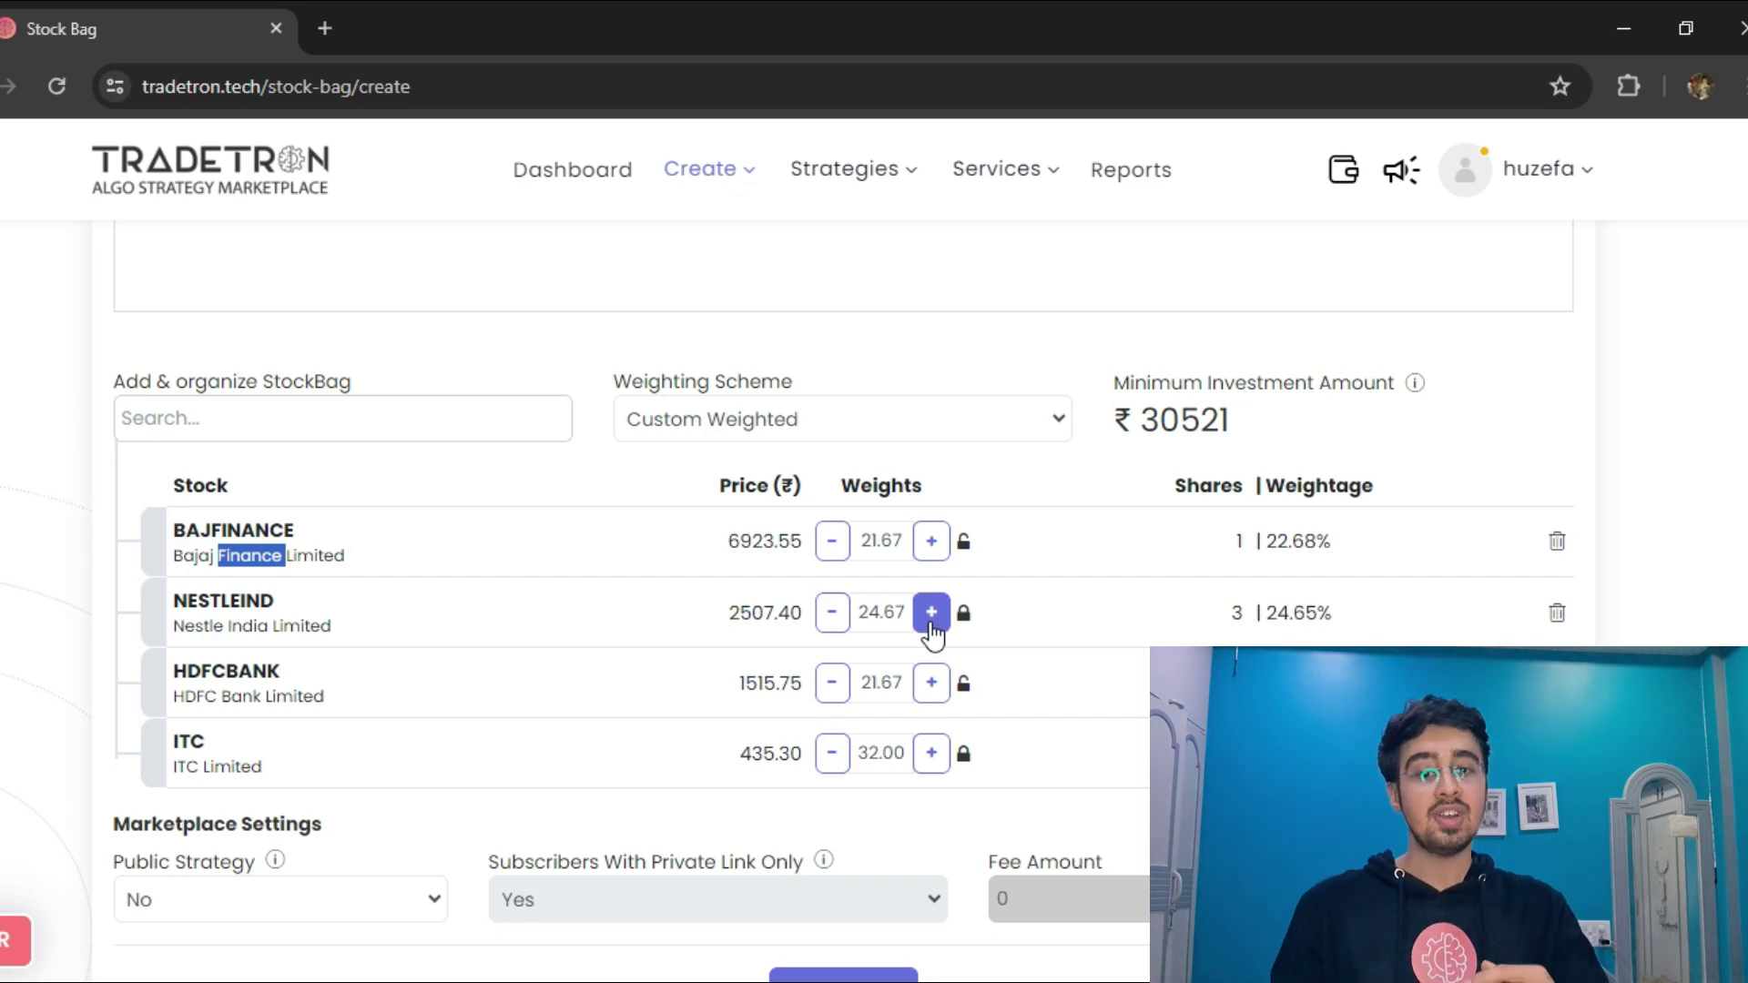
Switch to the Equi-Weighted scheme and review the ₹24,531 minimum investment
left_click(792, 427)
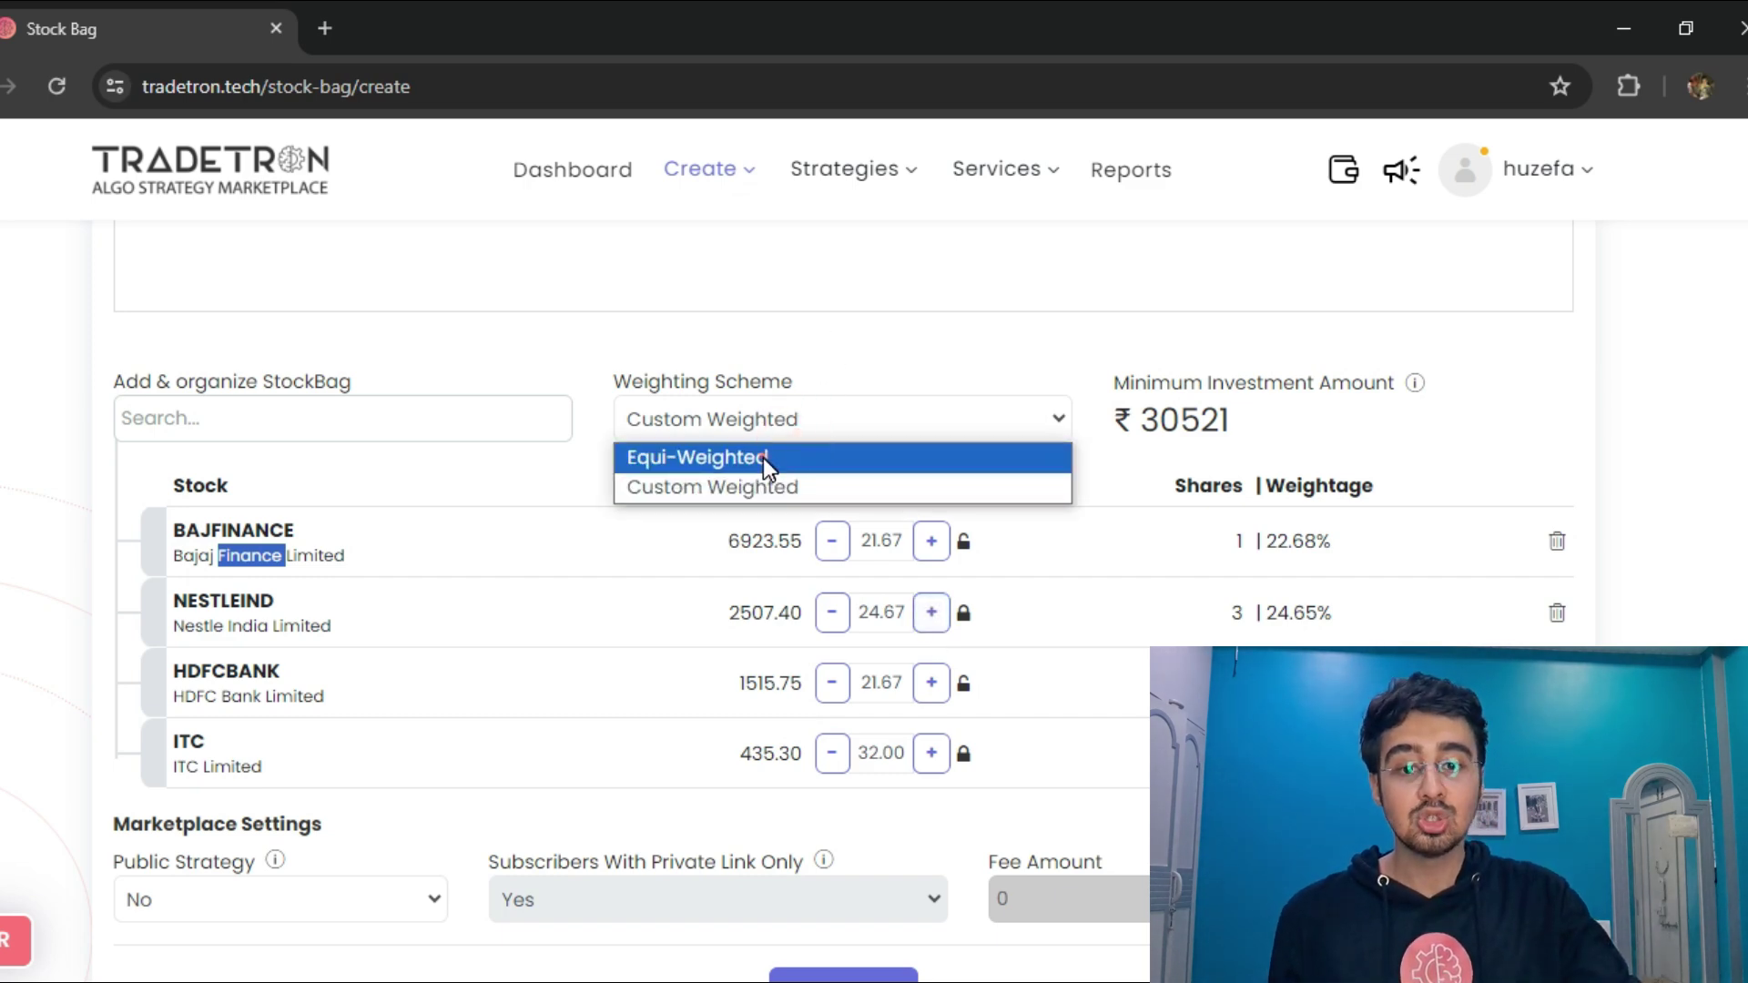
left_click(765, 457)
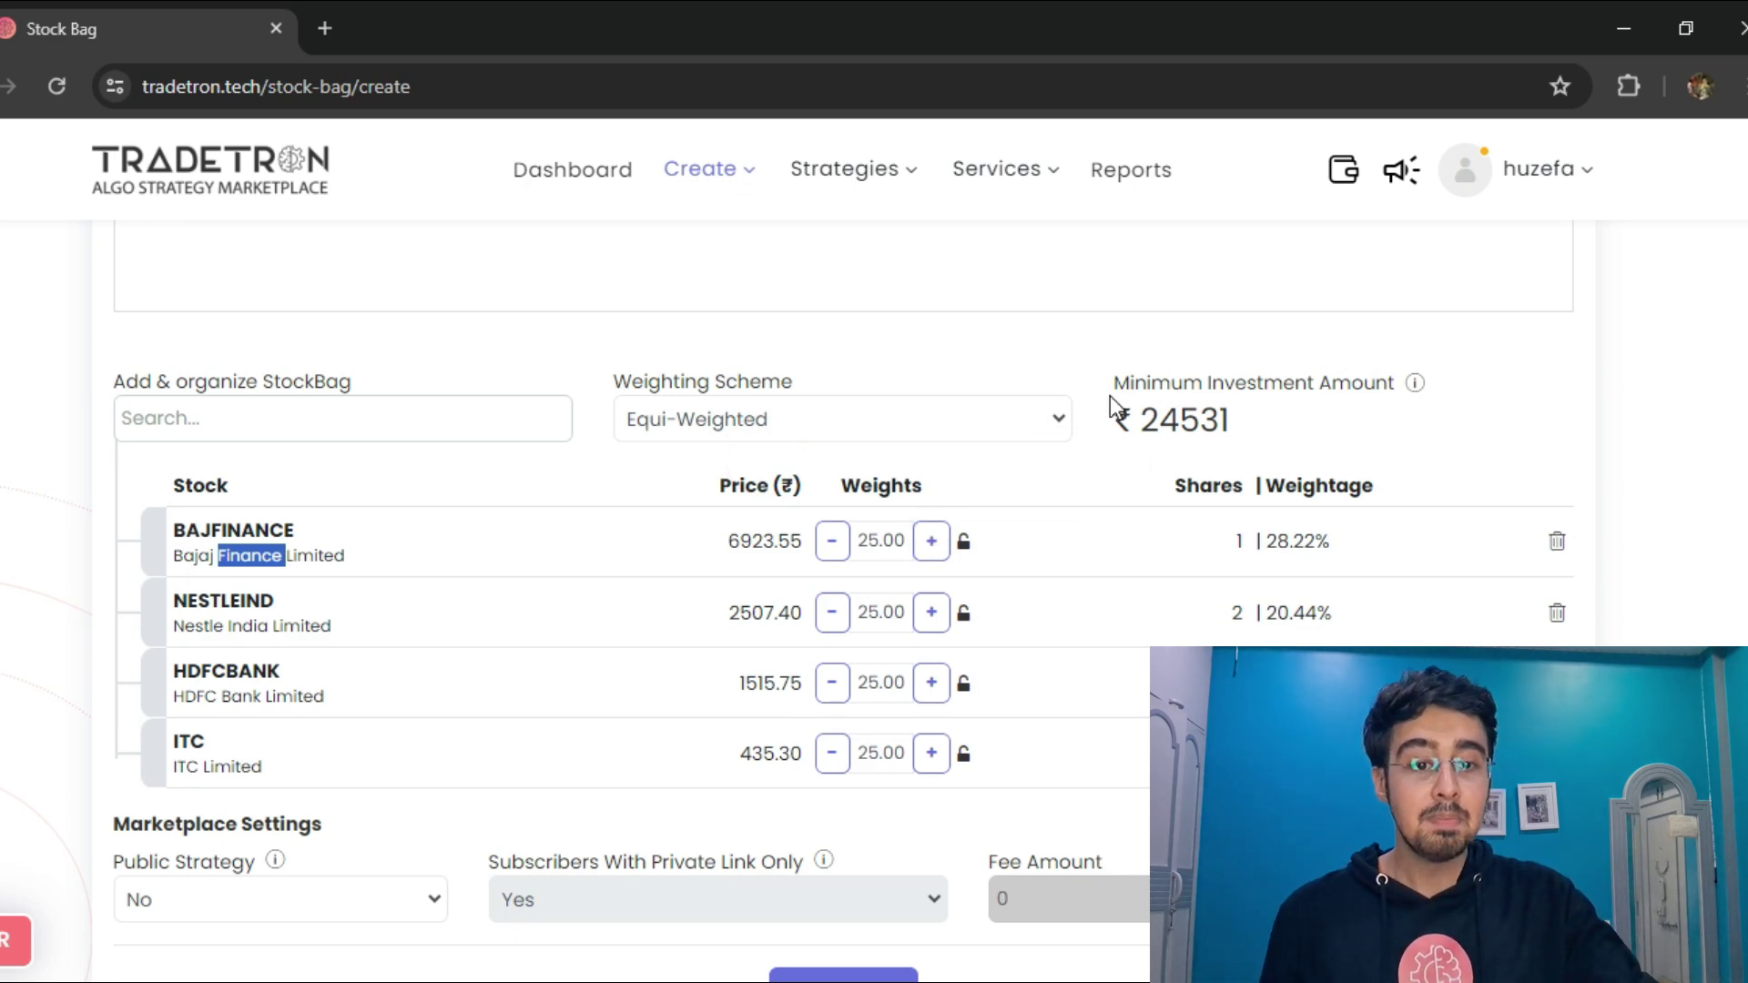
left_click_drag(1134, 417, 1281, 429)
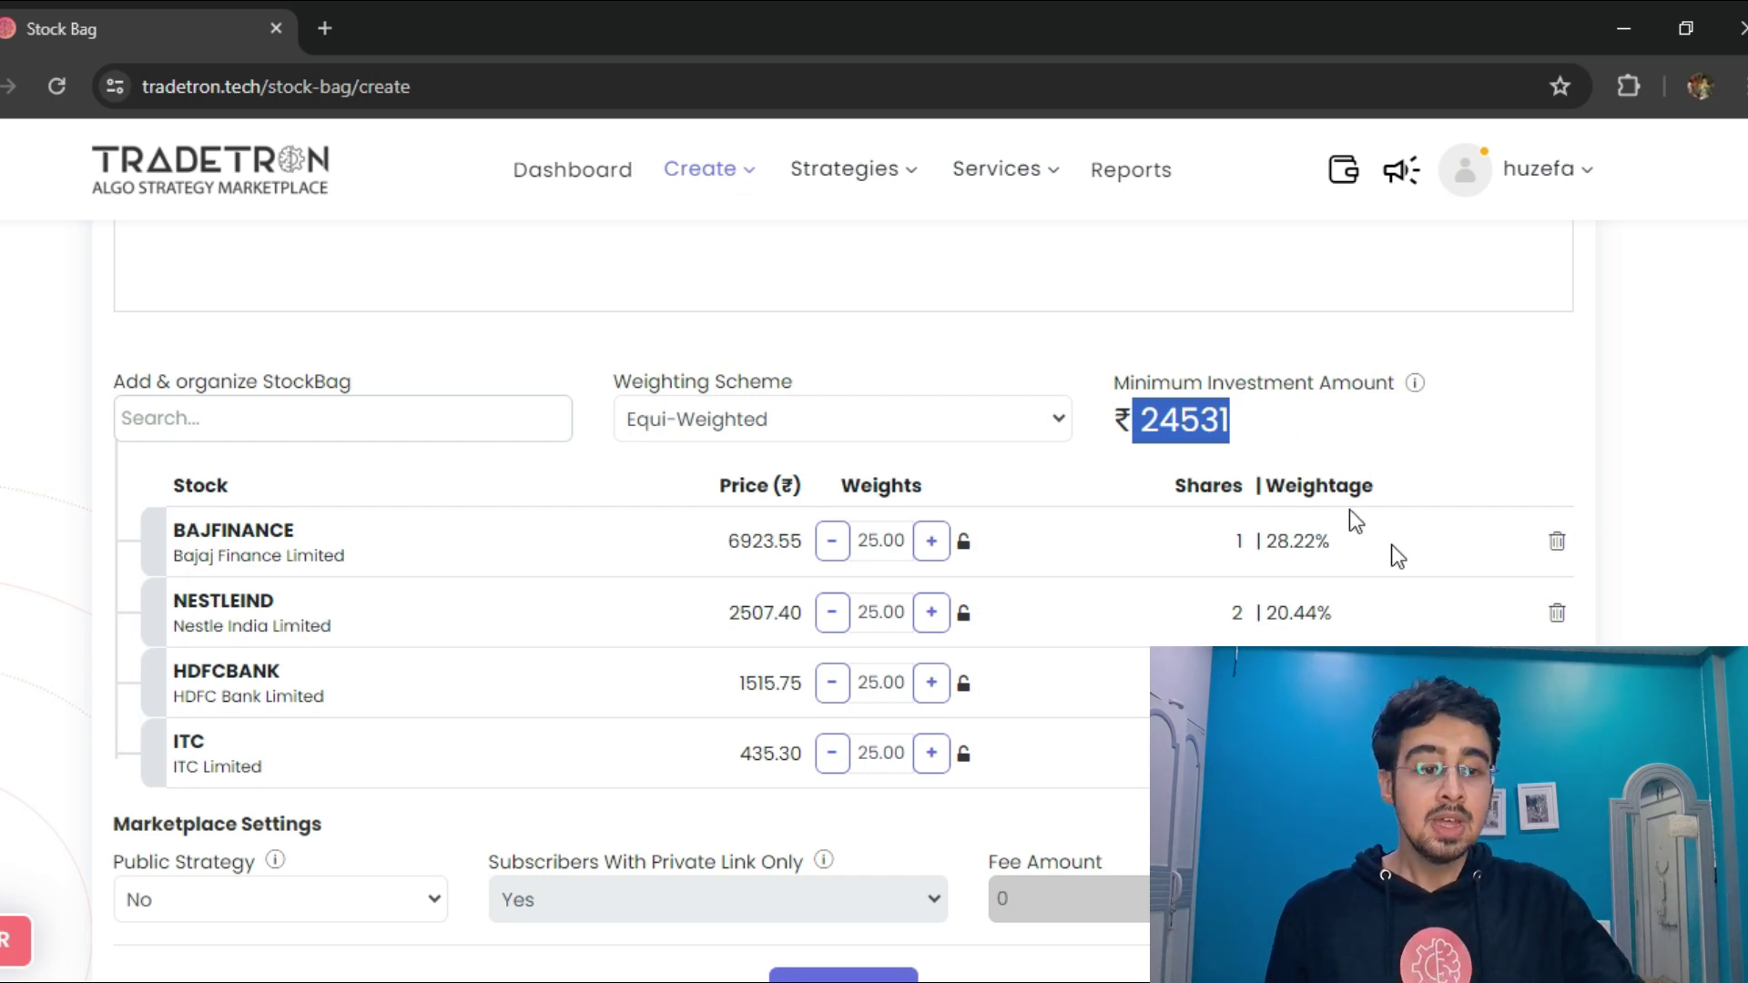
scroll(843, 547, "down", 1)
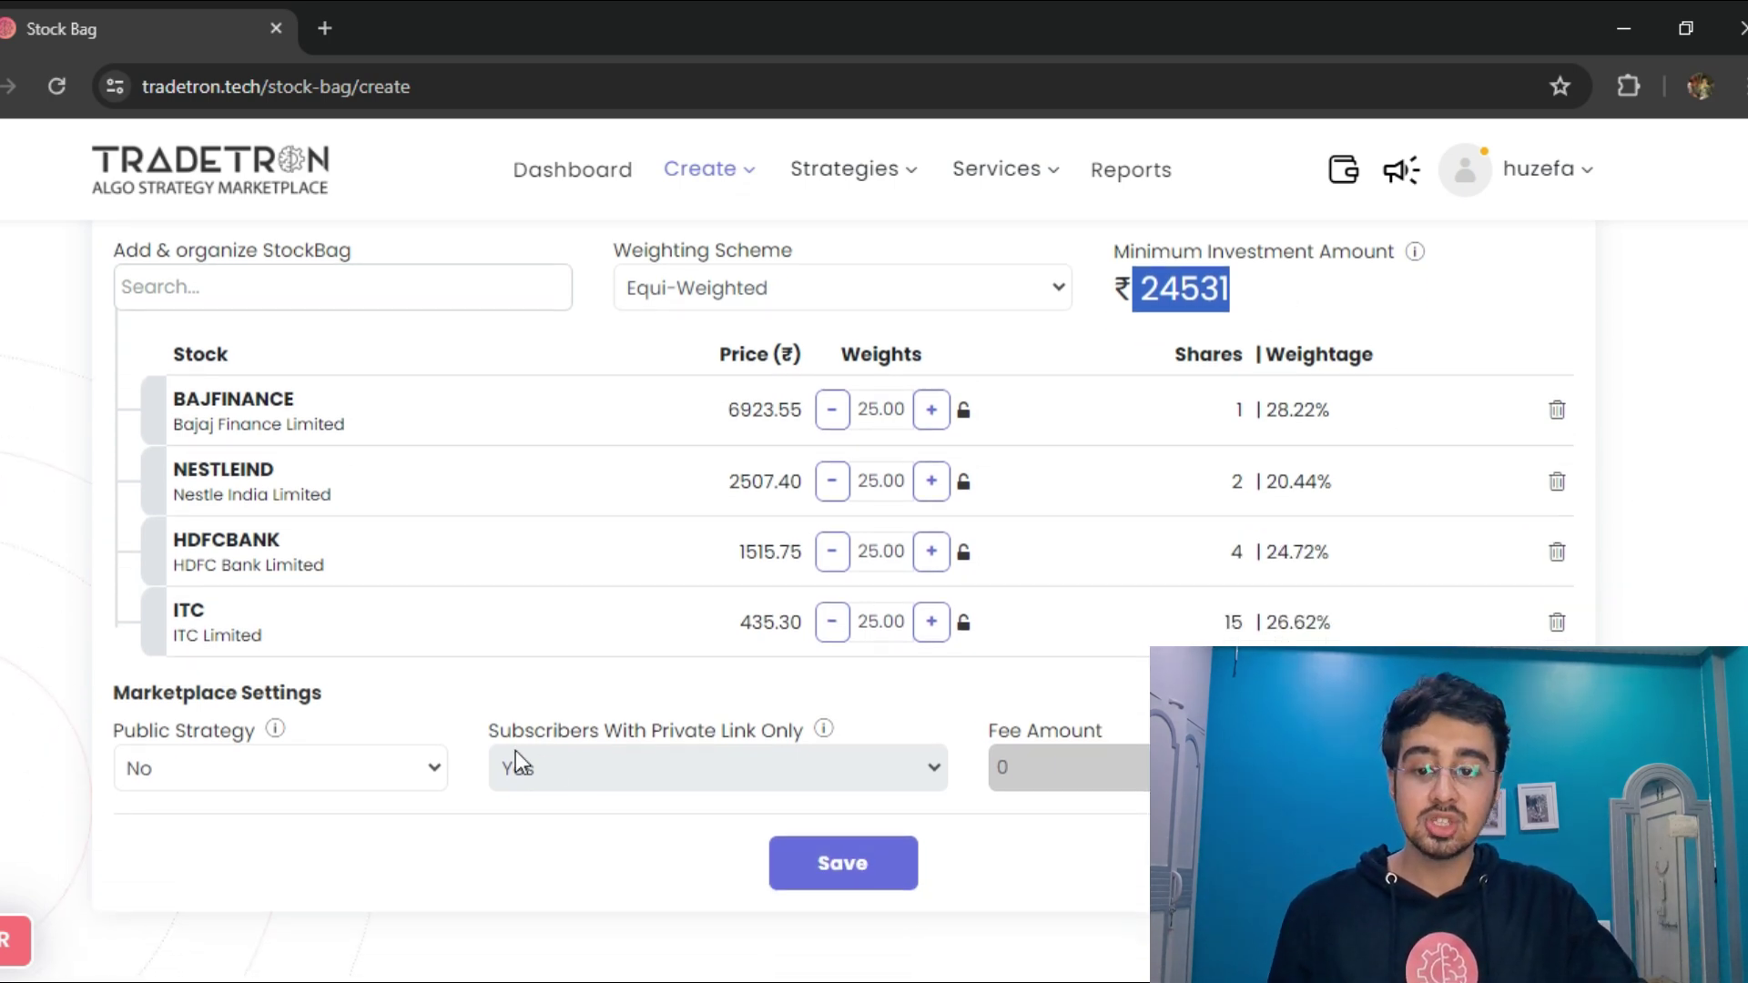
left_click(447, 696)
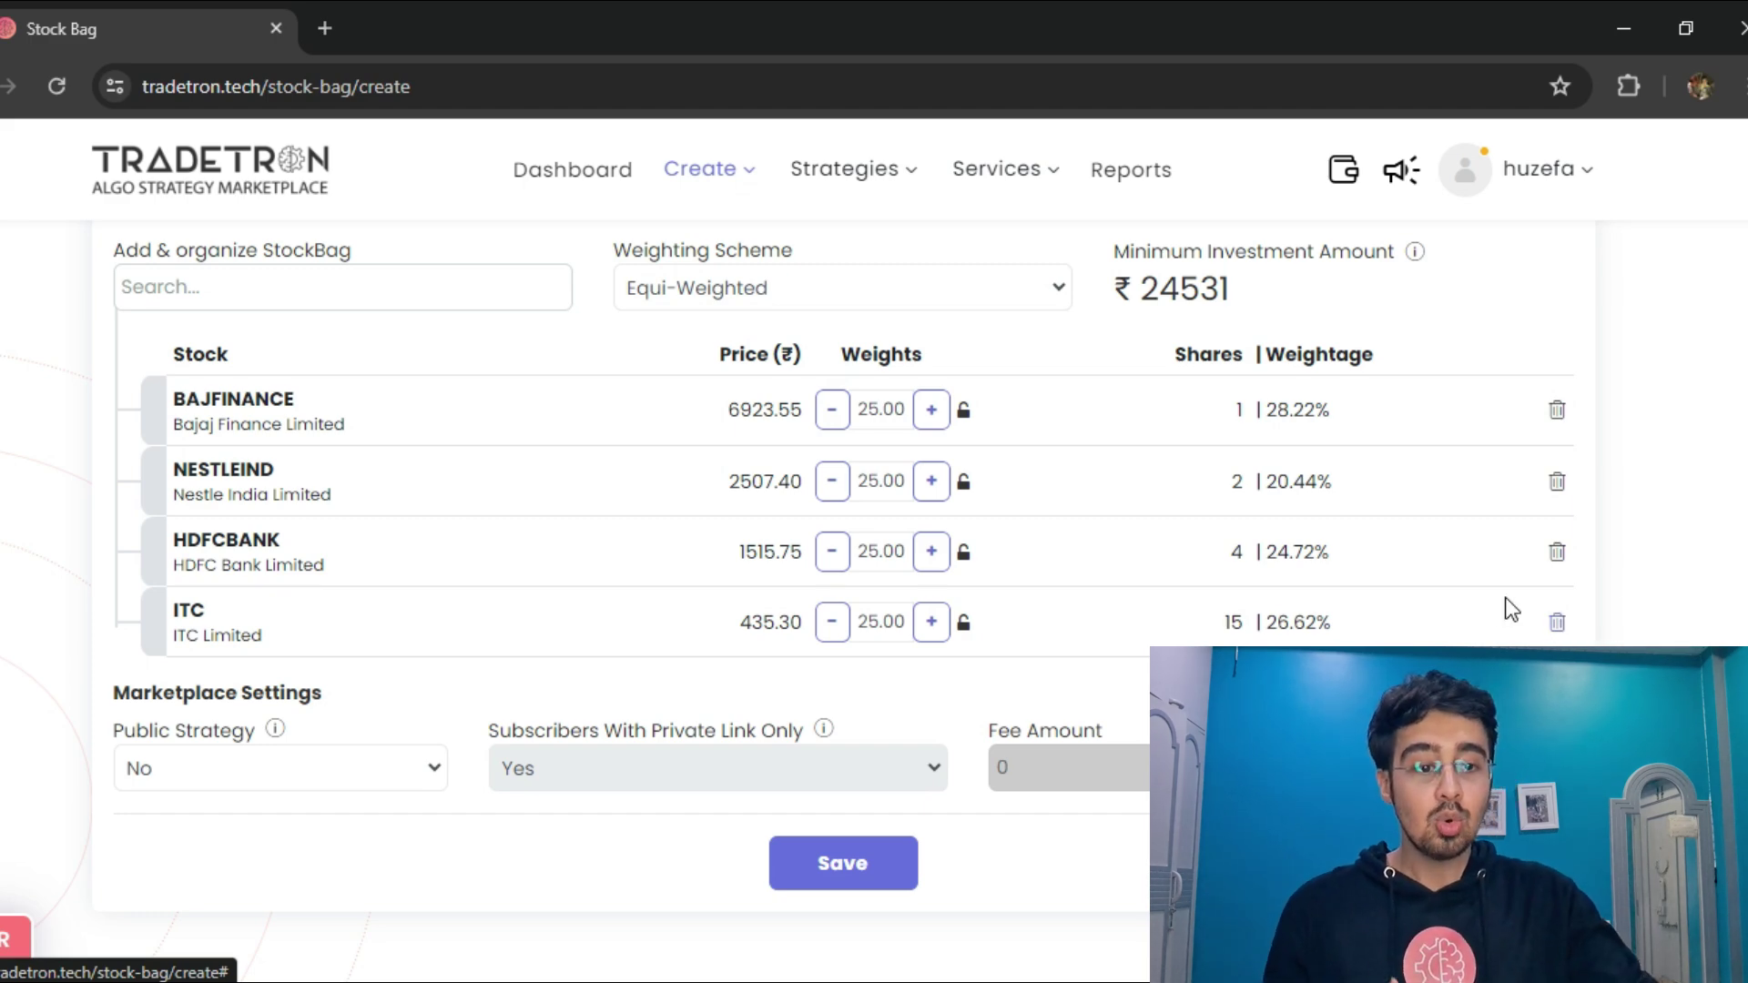
scroll(840, 612, "up", 10)
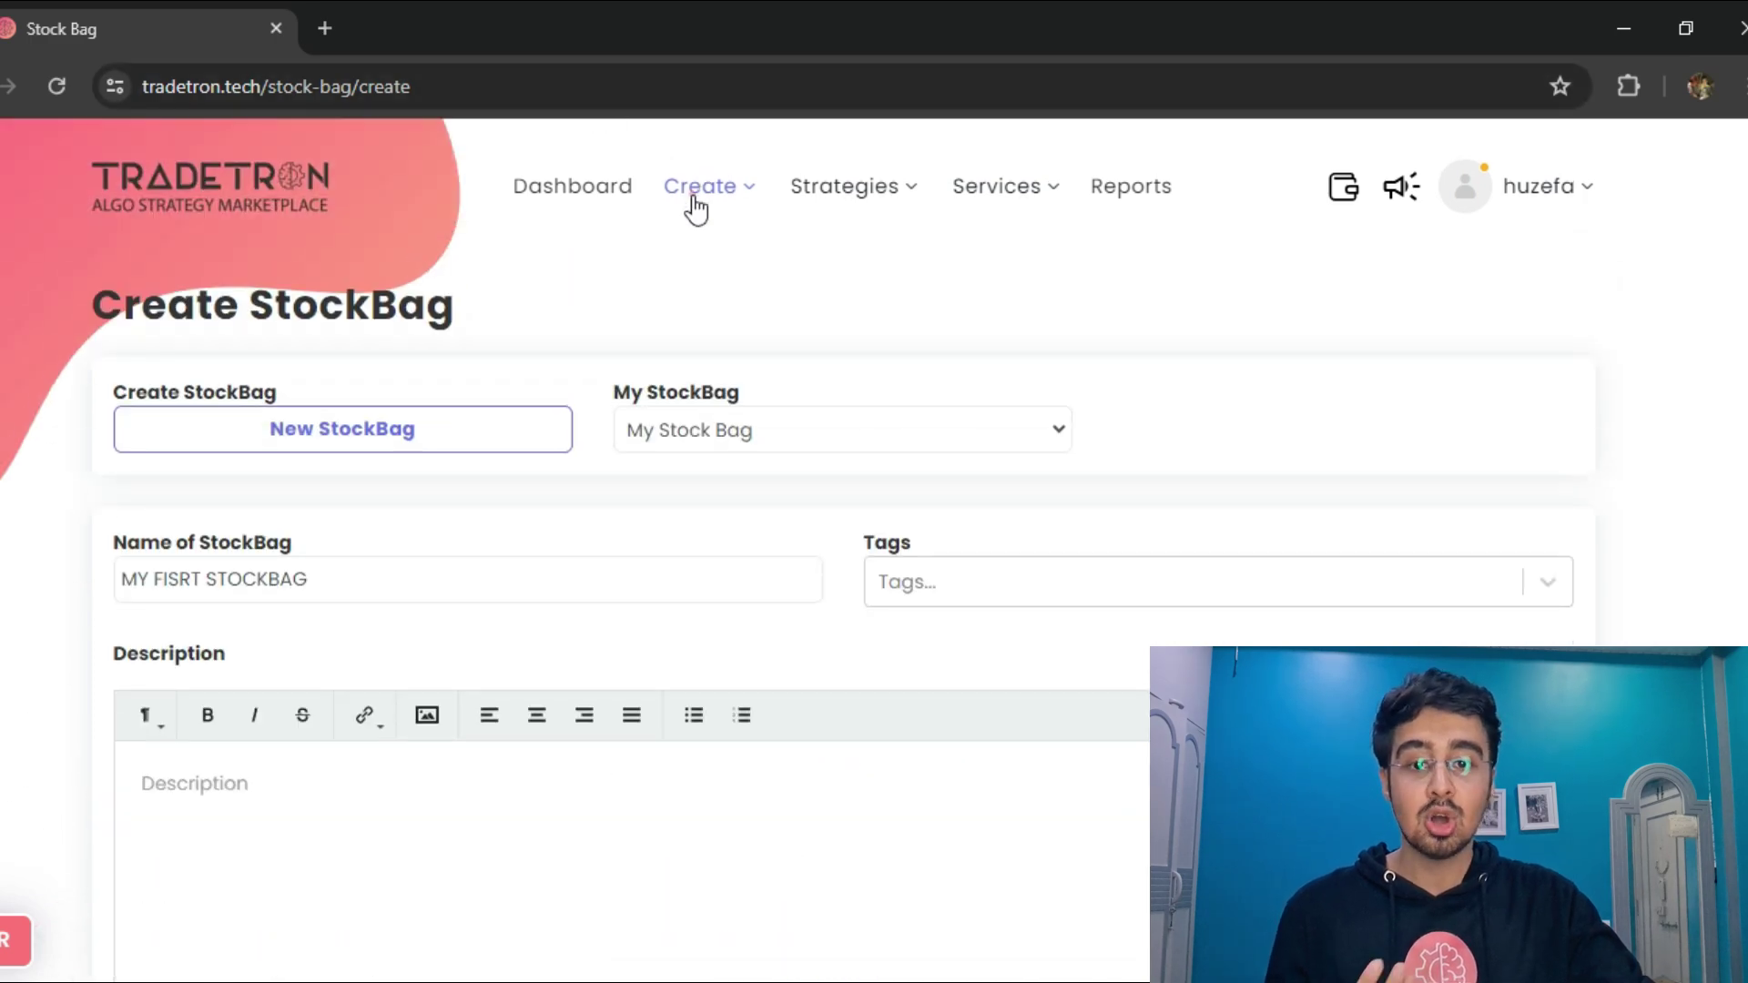
mouse_move(852, 169)
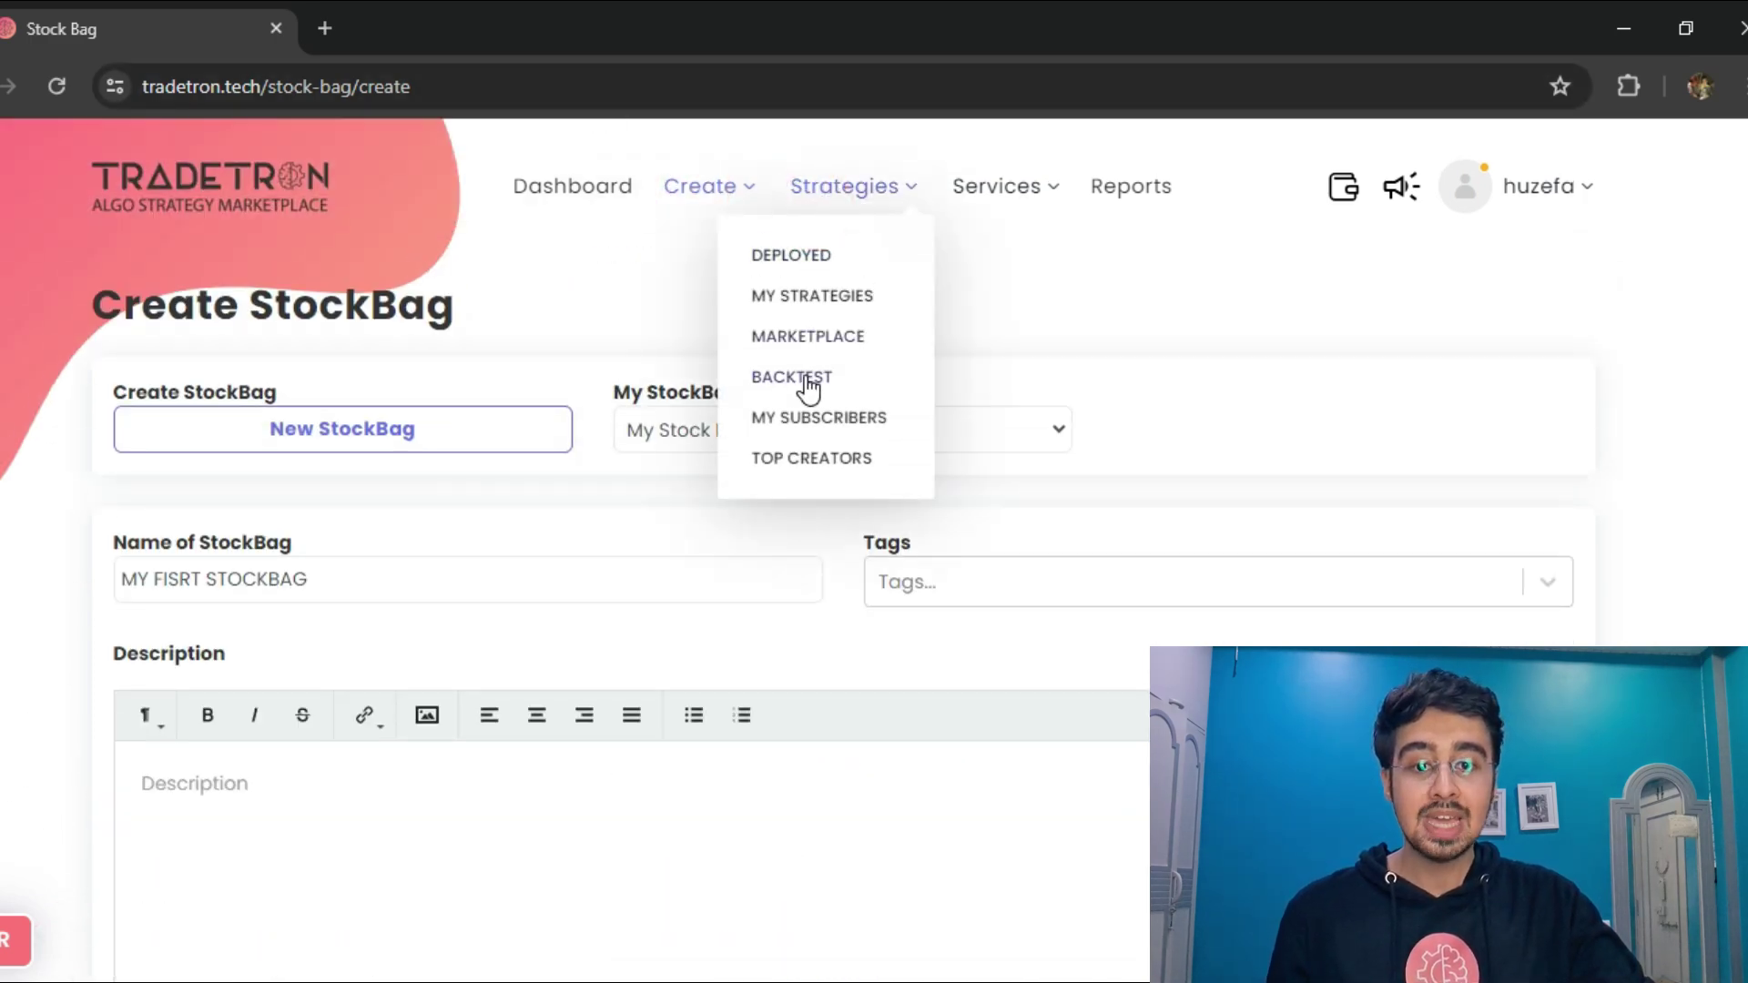
Find My First Stockbag on page 2 of the Deployed strategies list
left_click(794, 256)
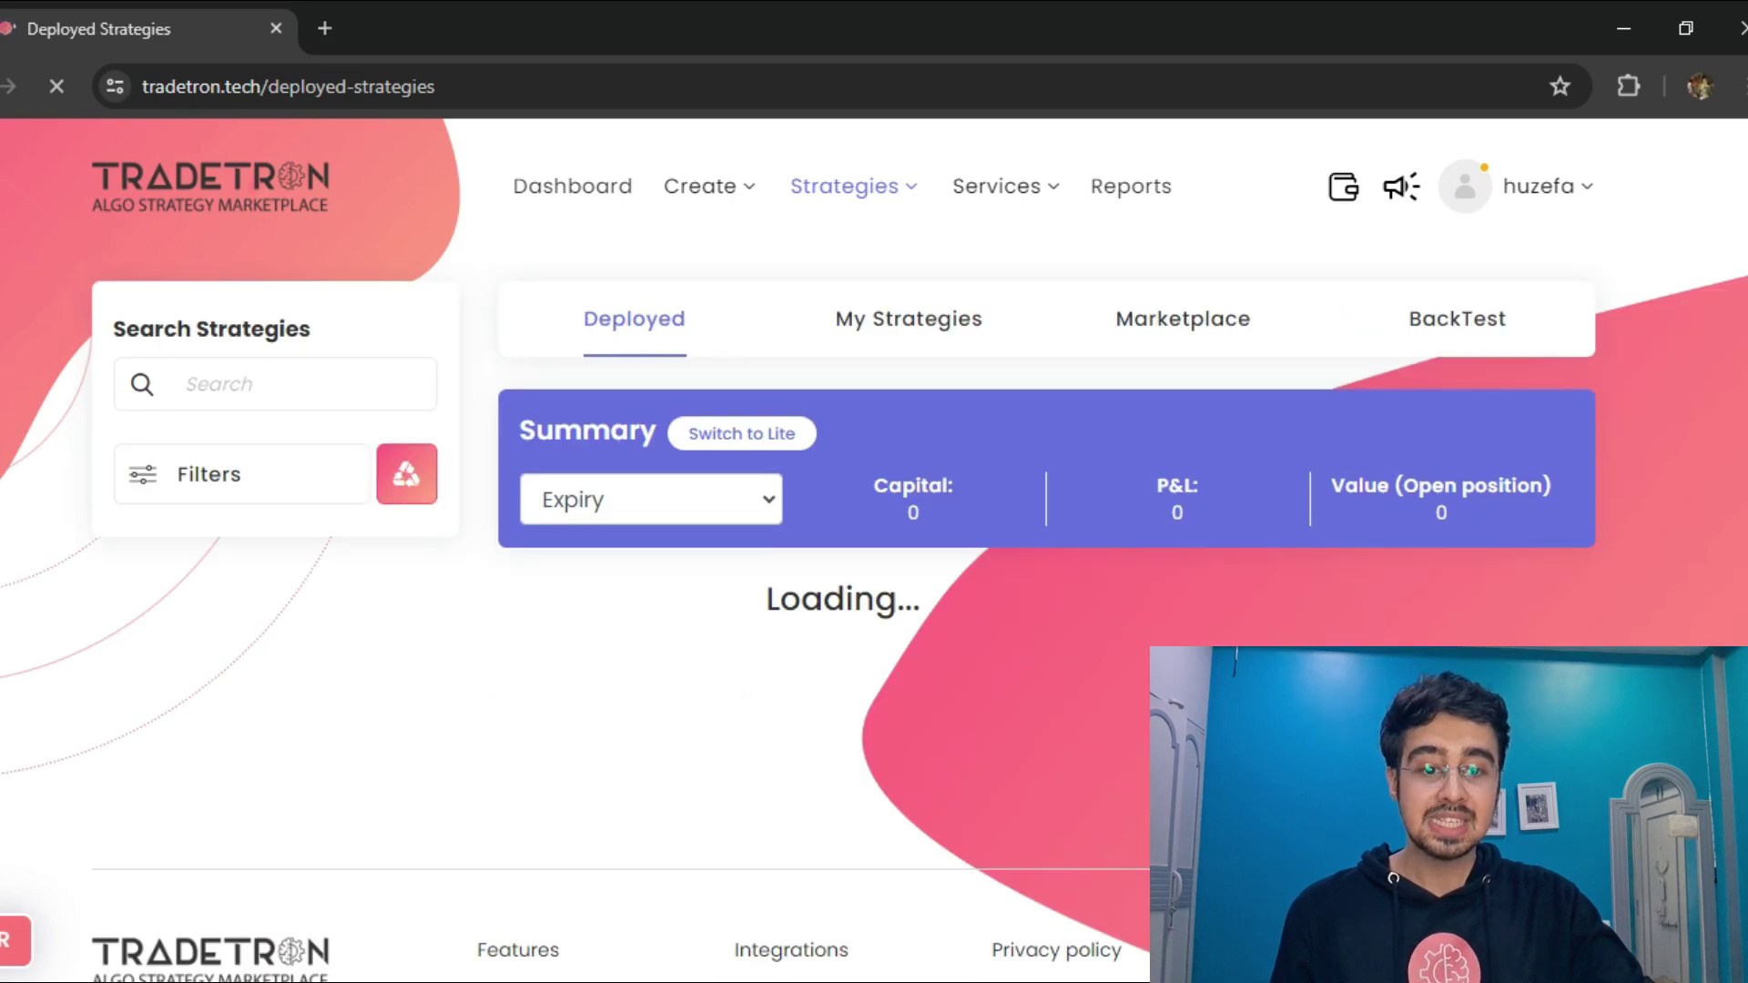
scroll(873, 546, "down", 1)
scroll(875, 546, "down", 5)
scroll(874, 547, "down", 5)
scroll(874, 546, "down", 5)
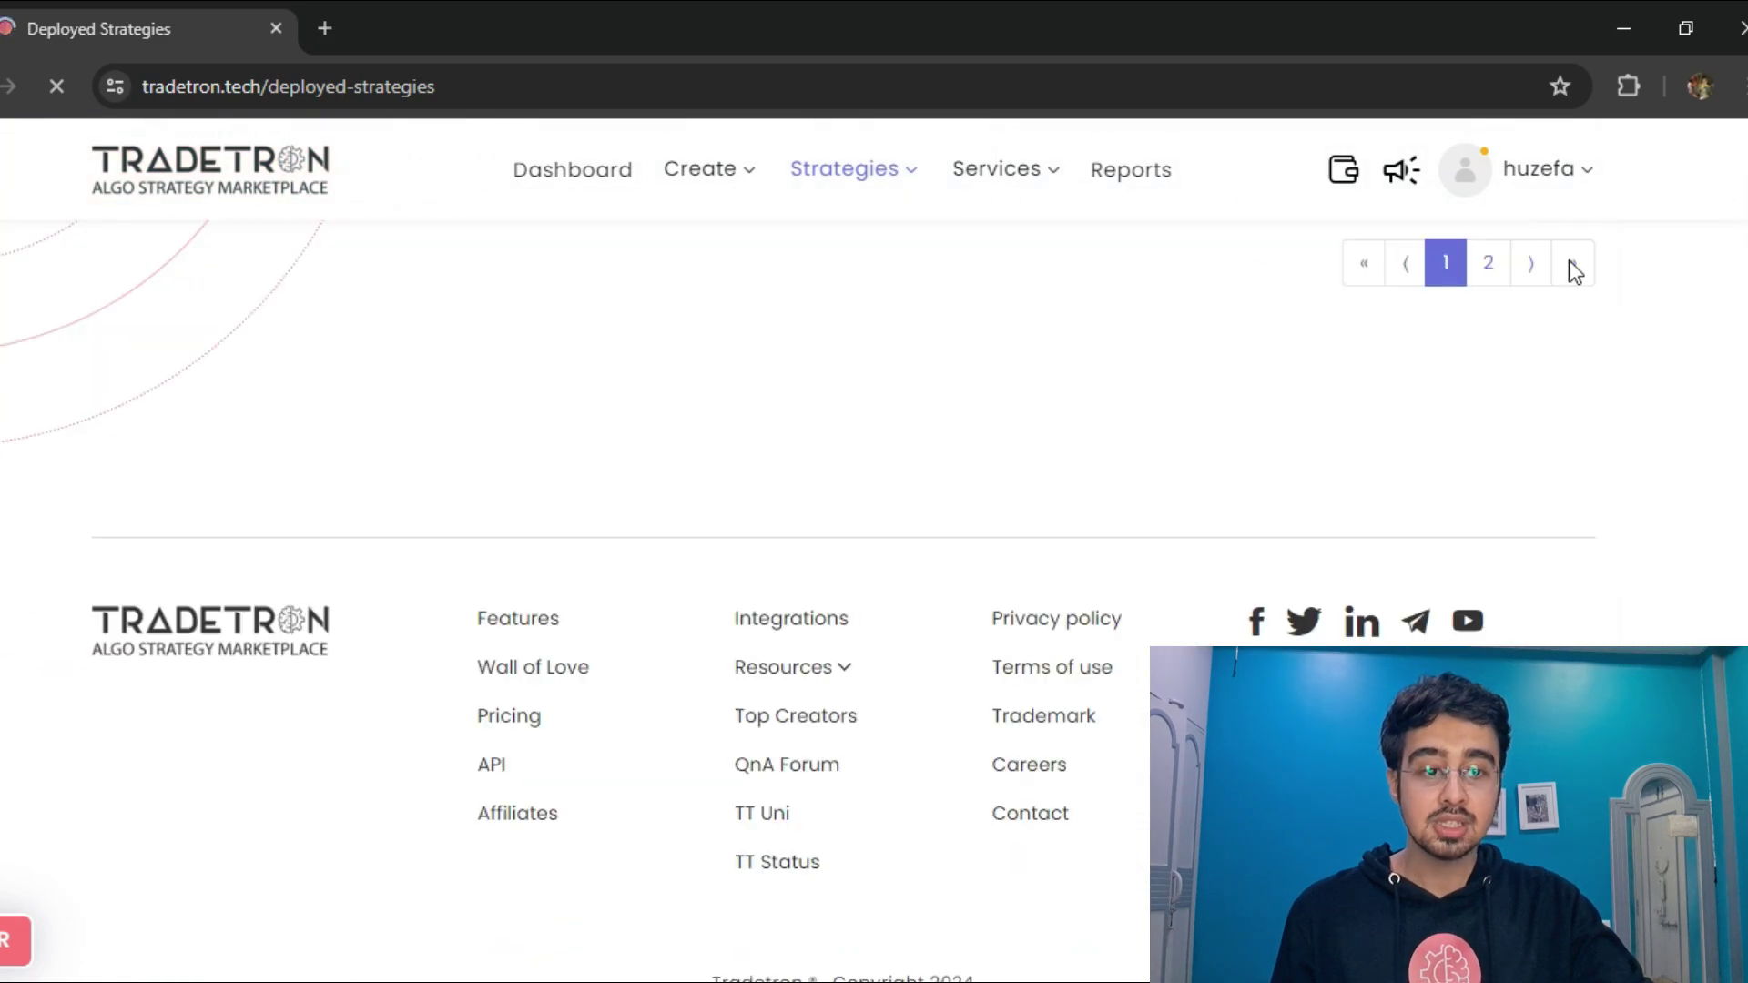
left_click(1490, 262)
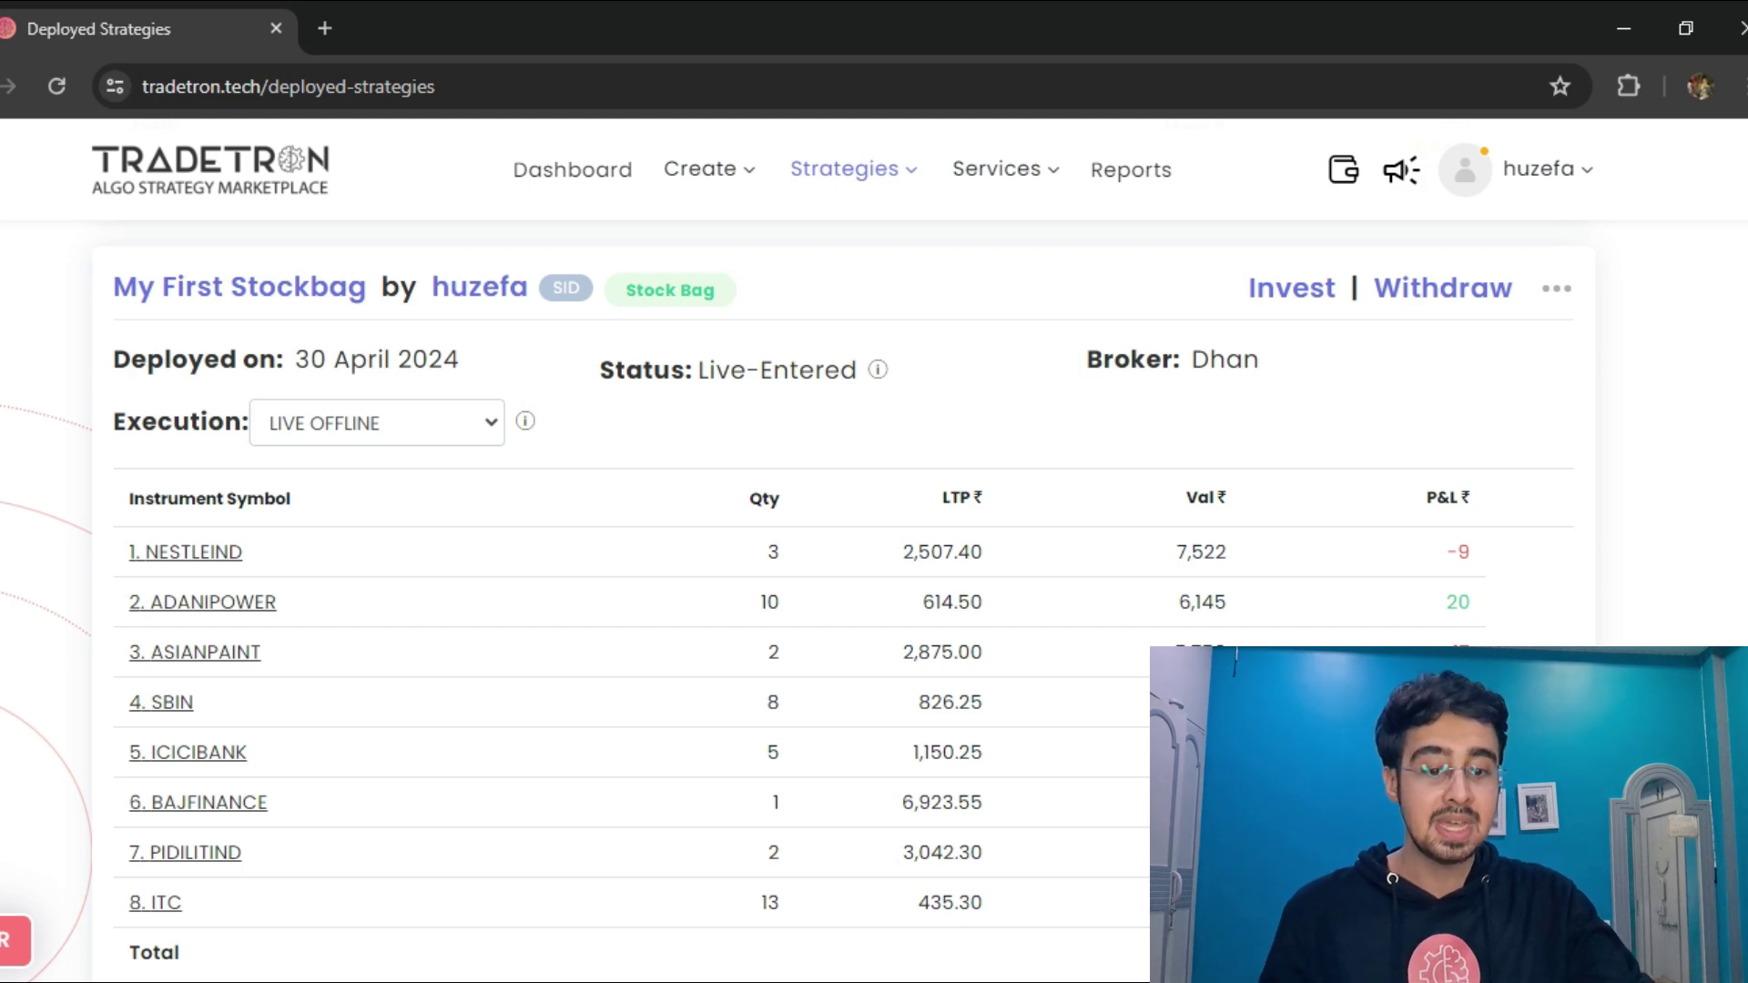
left_click(1298, 294)
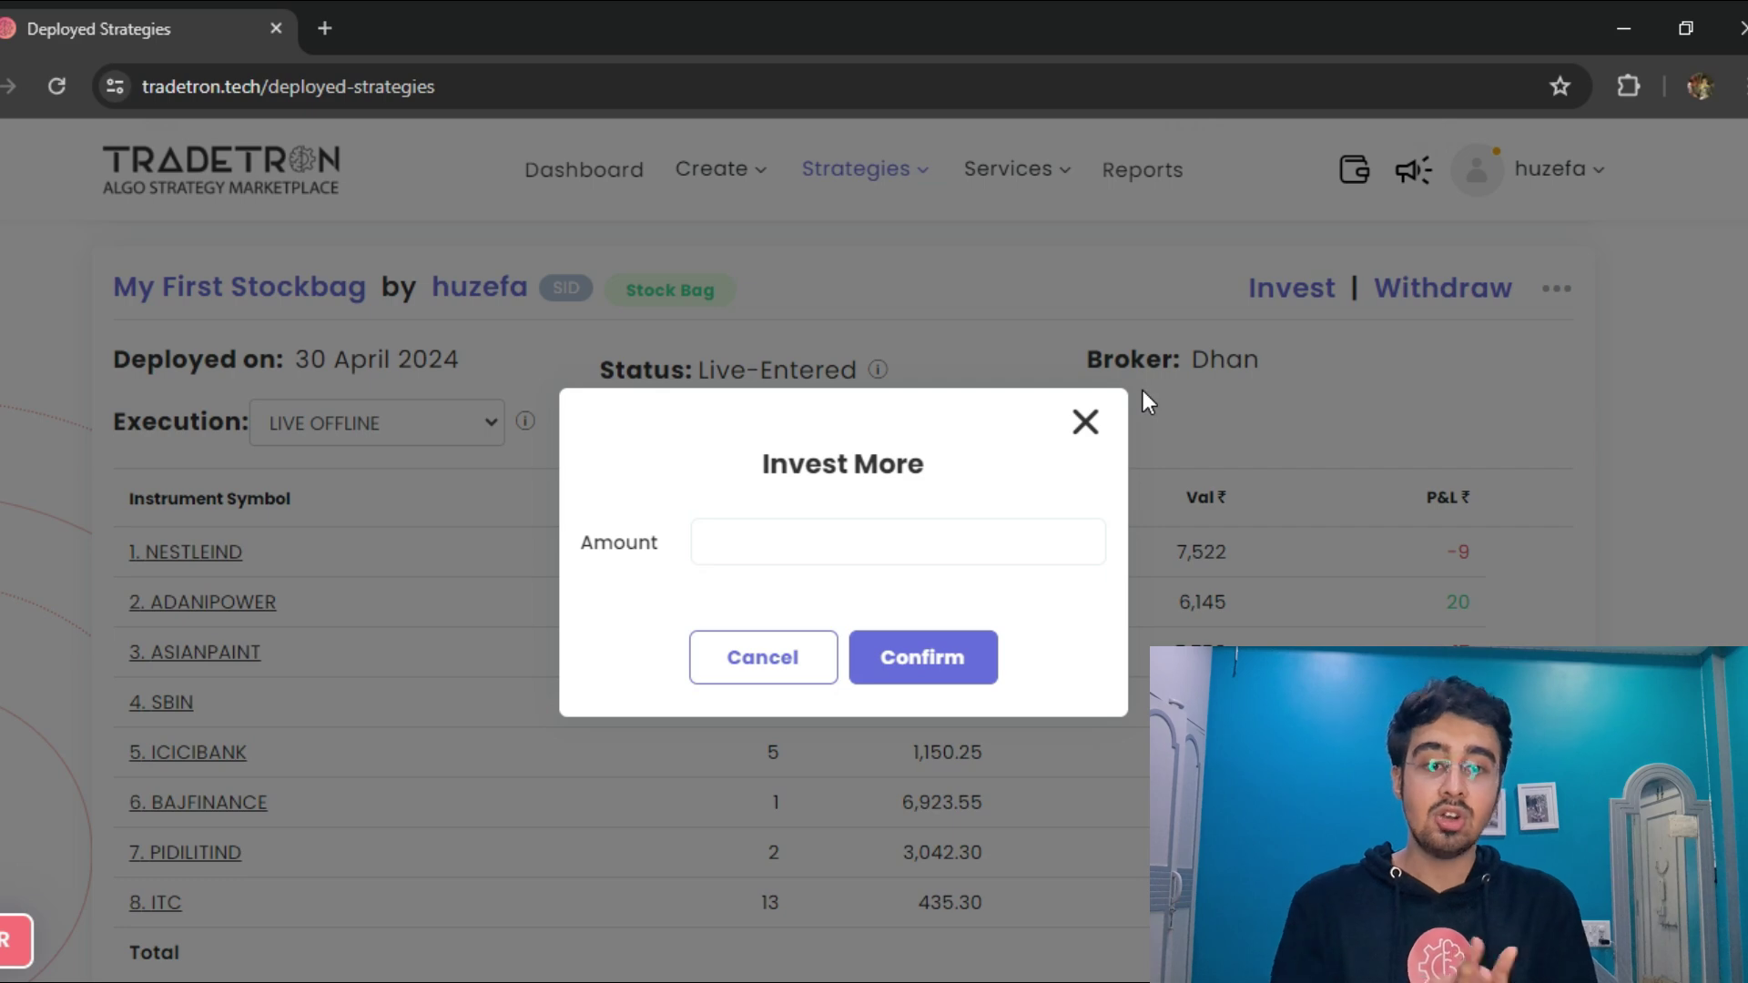
left_click(1086, 423)
left_click(1438, 289)
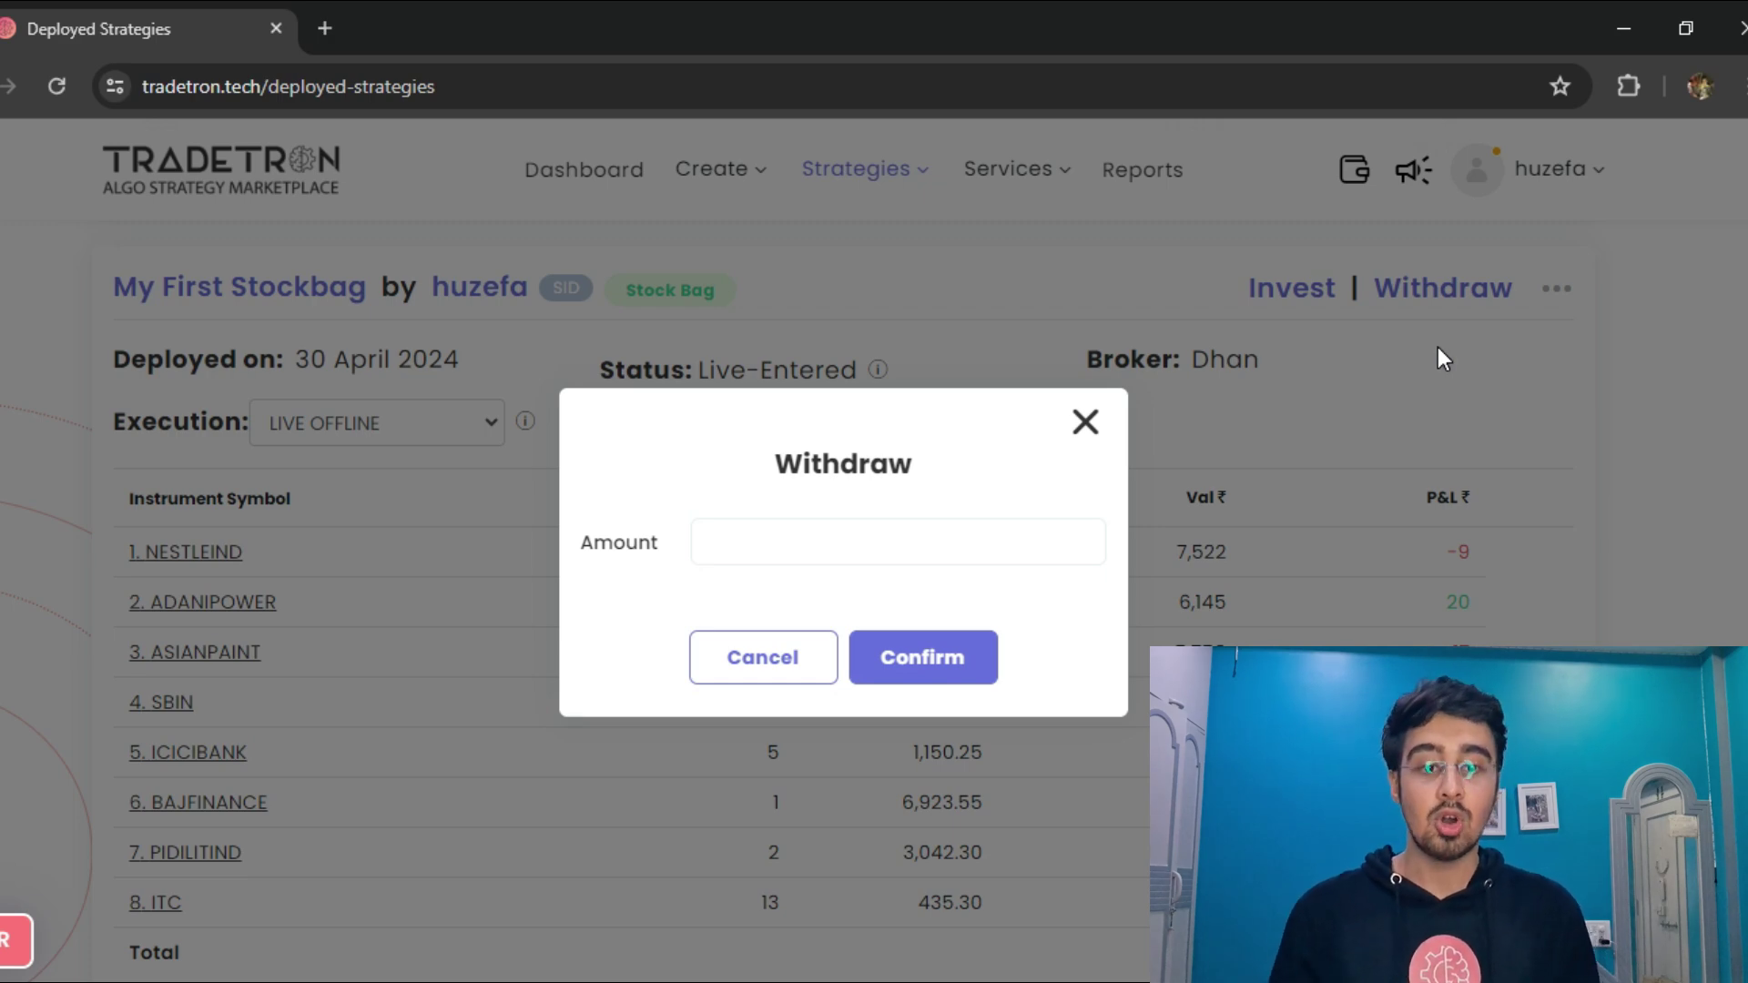
left_click(1086, 422)
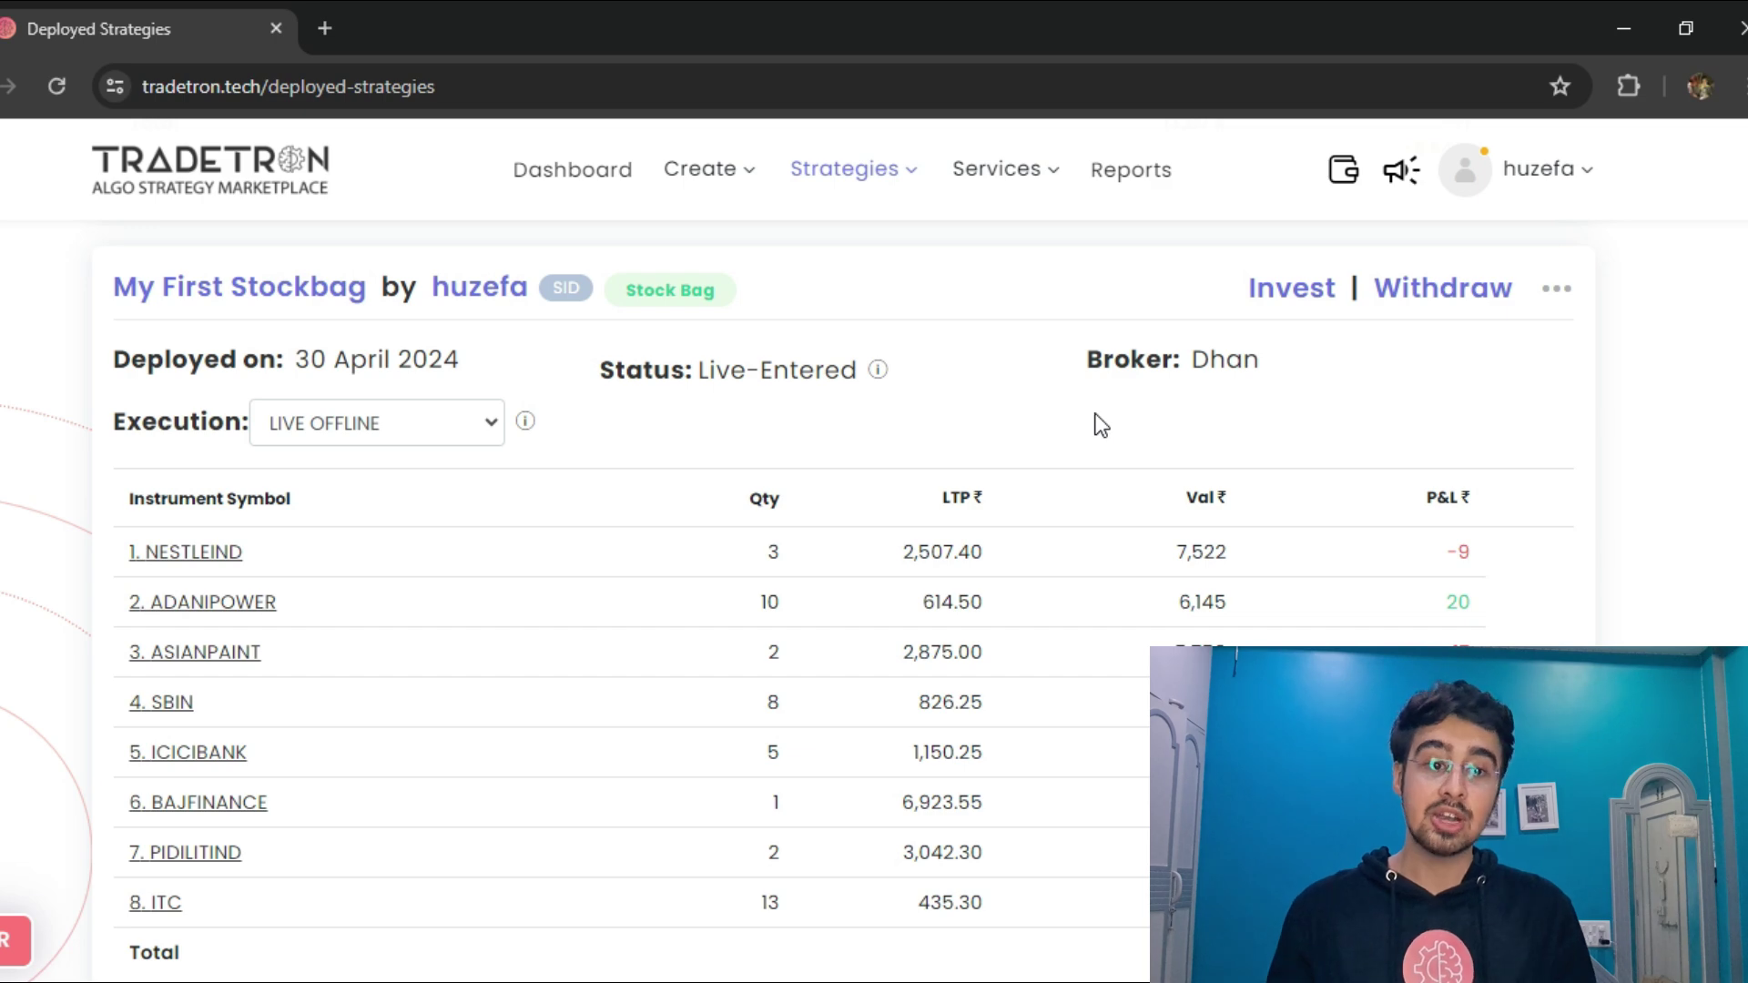
scroll(874, 600, "down", 10)
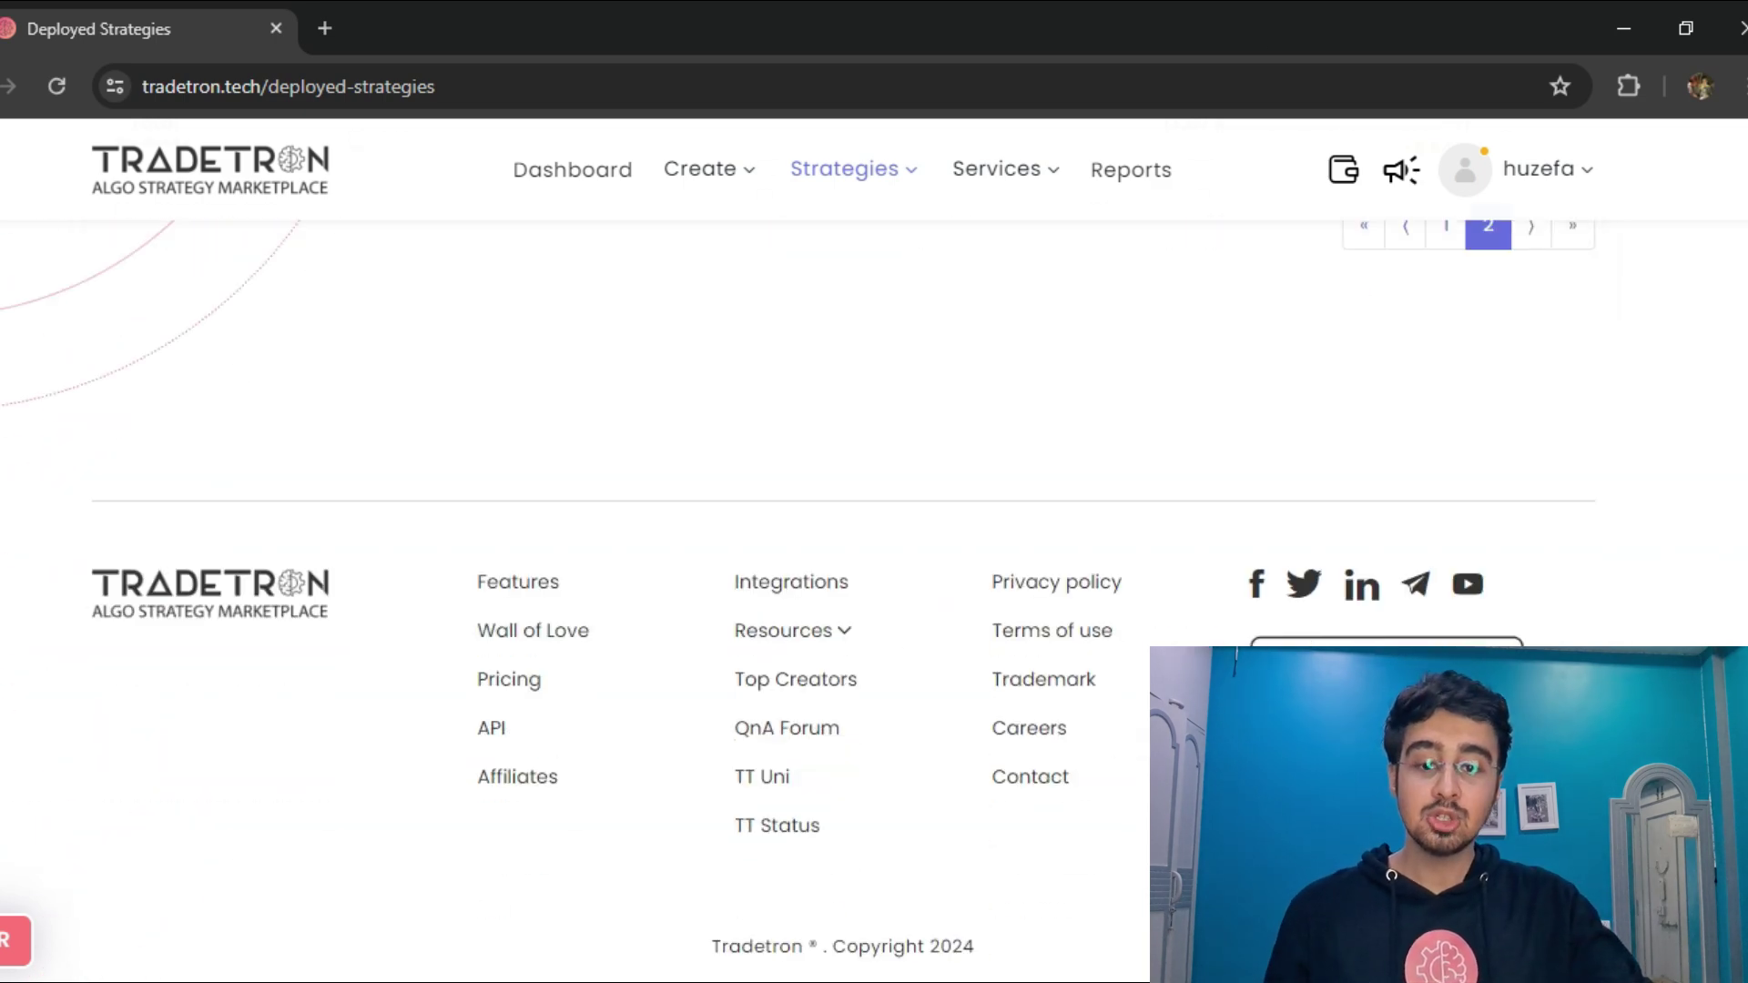
Open the Pricing page comparing the Free, Starter, Retail, Retail+ and Creator plans
left_click(512, 666)
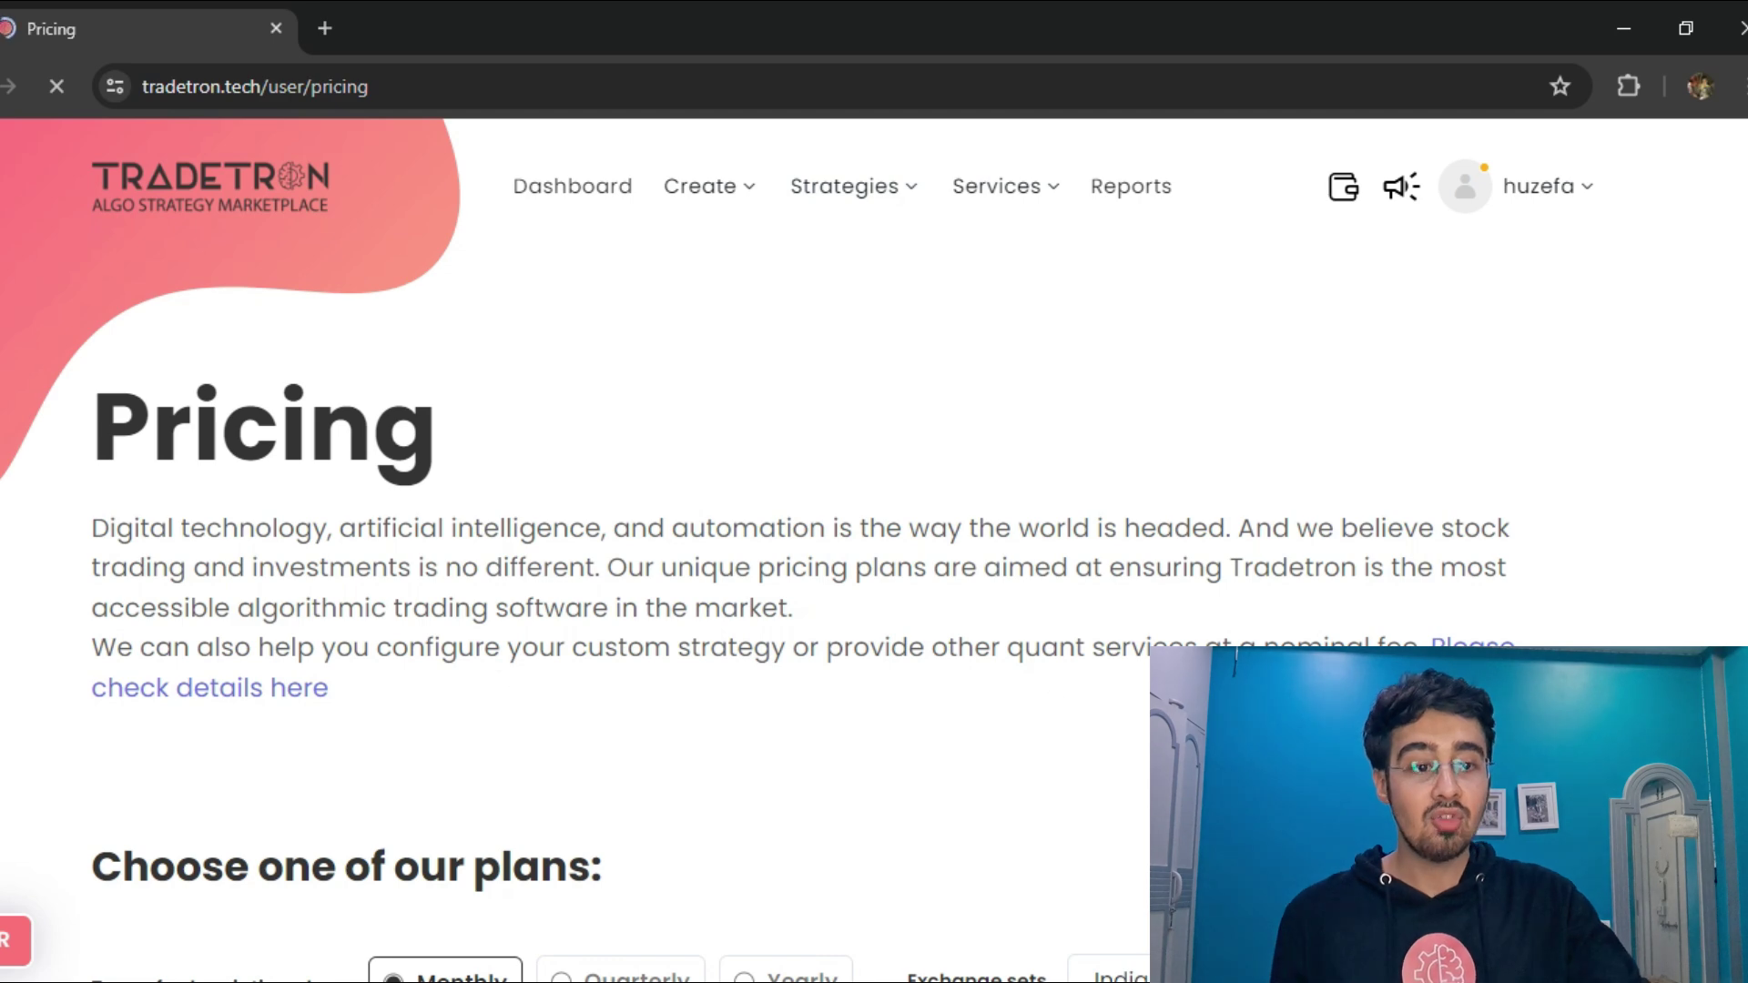
scroll(874, 547, "down", 7)
scroll(874, 547, "up", 2)
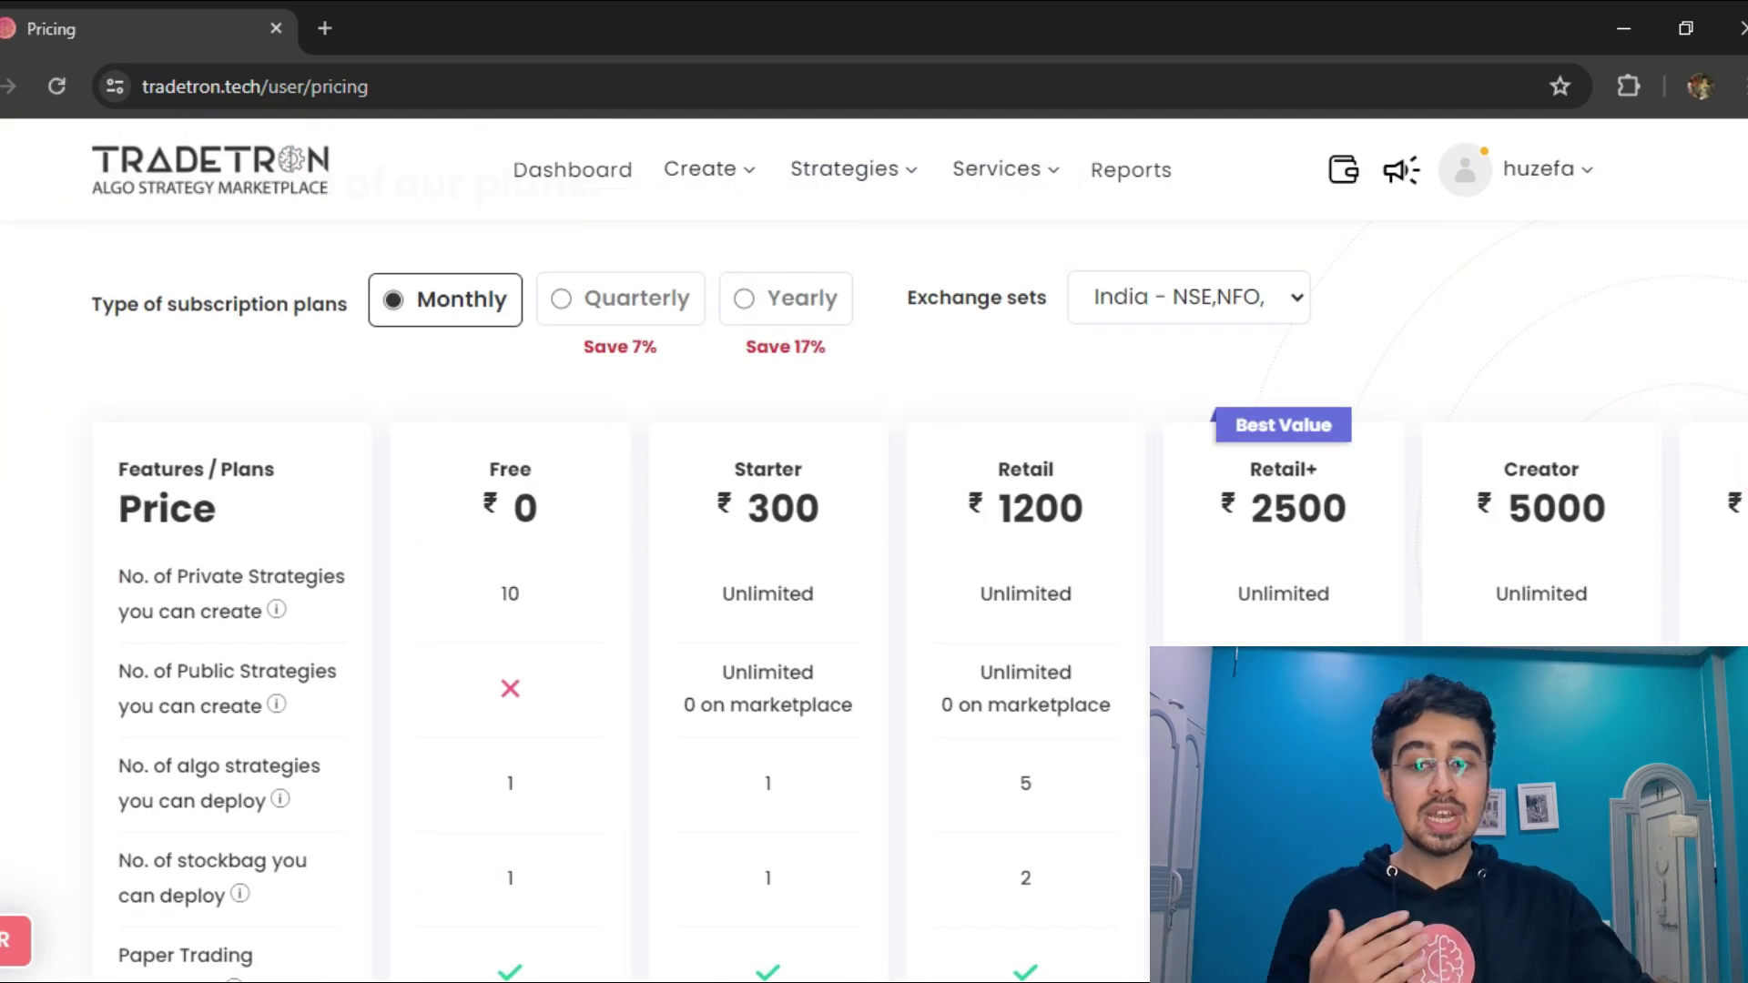
scroll(875, 602, "down", 1)
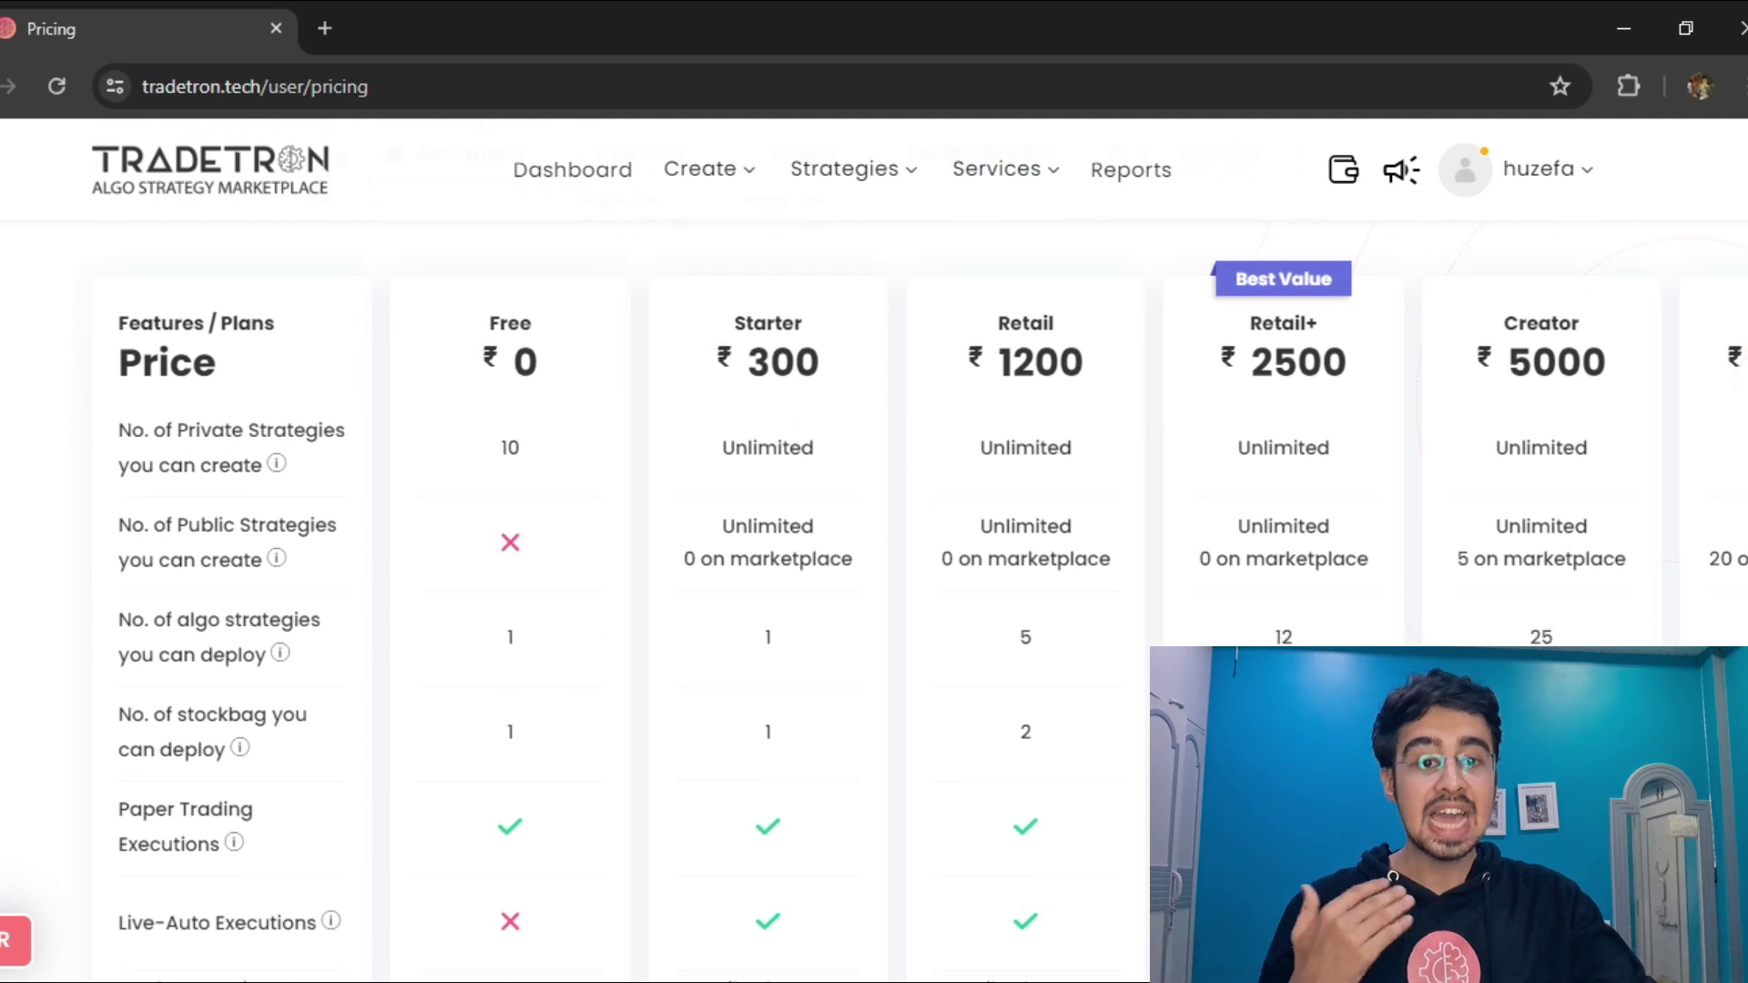